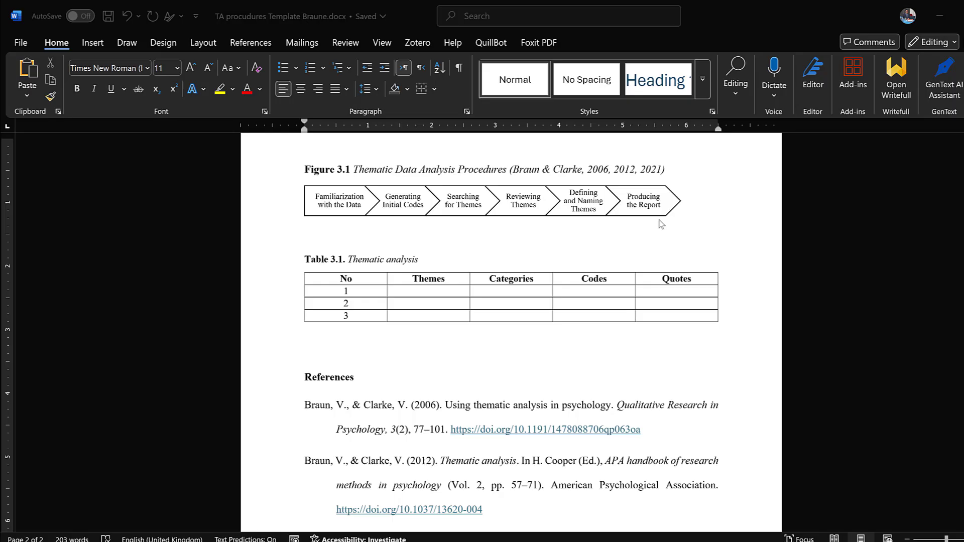
scroll(637, 229, "down", 1)
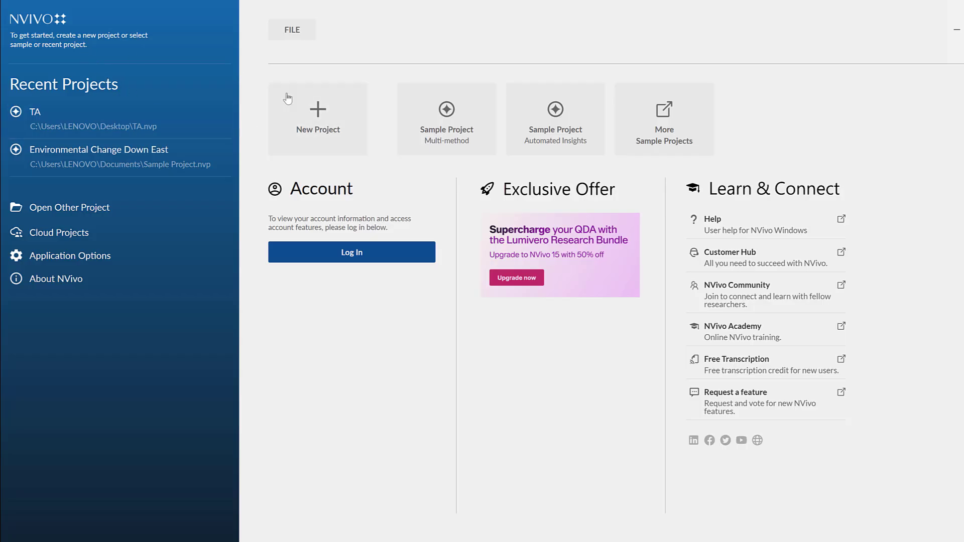
Create a new NVivo project titled TA2025, keeping the default language, saving and recovery settings
left_click(317, 126)
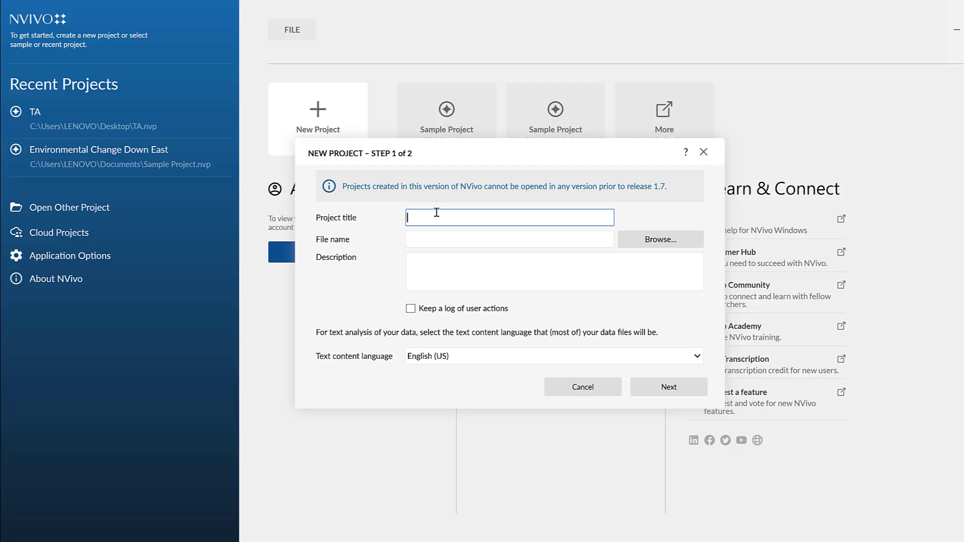
type("TA")
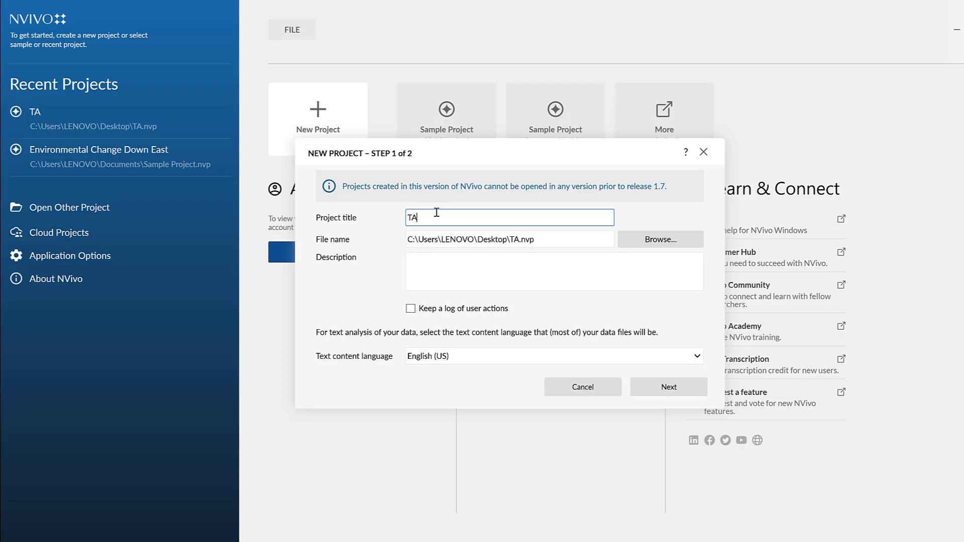
type("2025")
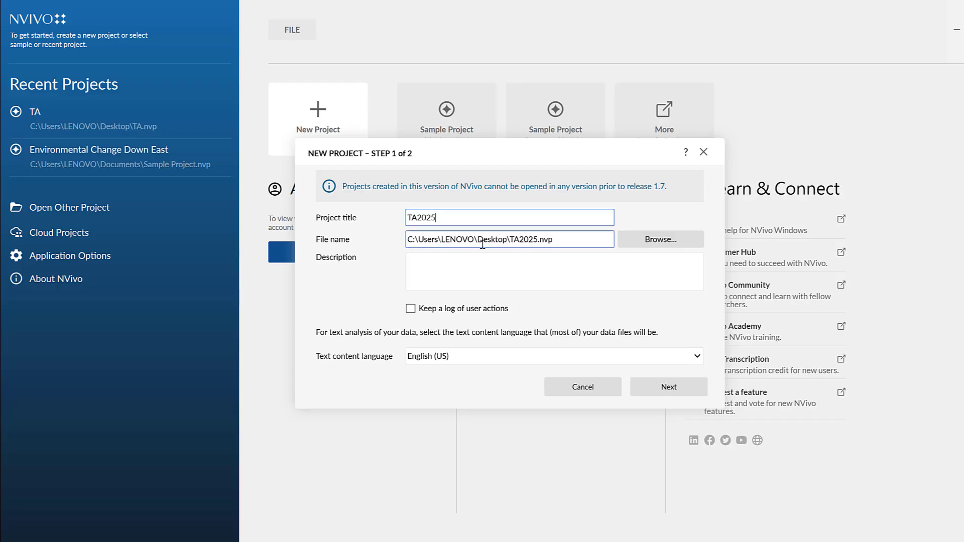
left_click(661, 387)
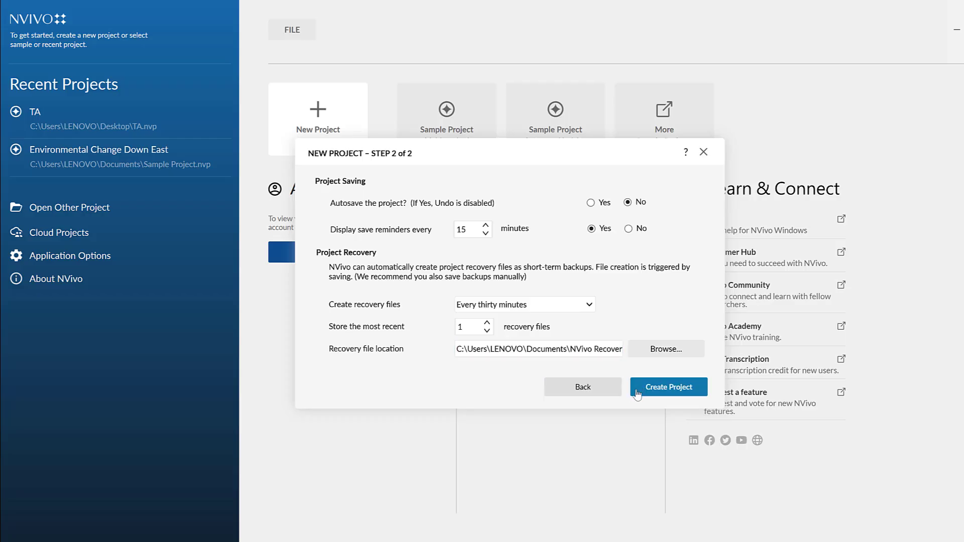
left_click(659, 393)
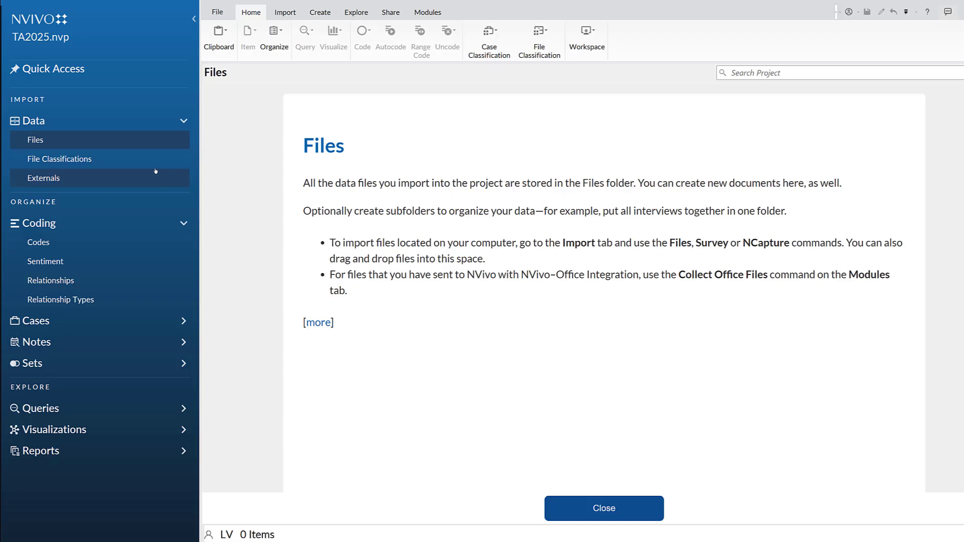
Import Transcript 1.txt through Transcript 5.txt from the Desktop Transcripts folder into the project's files, without creating cases
left_click(35, 142)
left_click(285, 12)
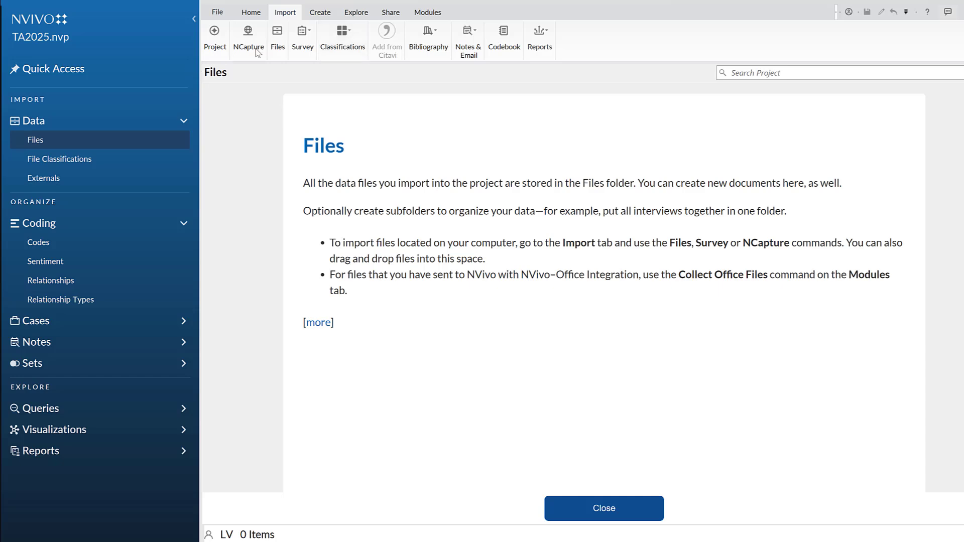
left_click(275, 44)
left_click(511, 271)
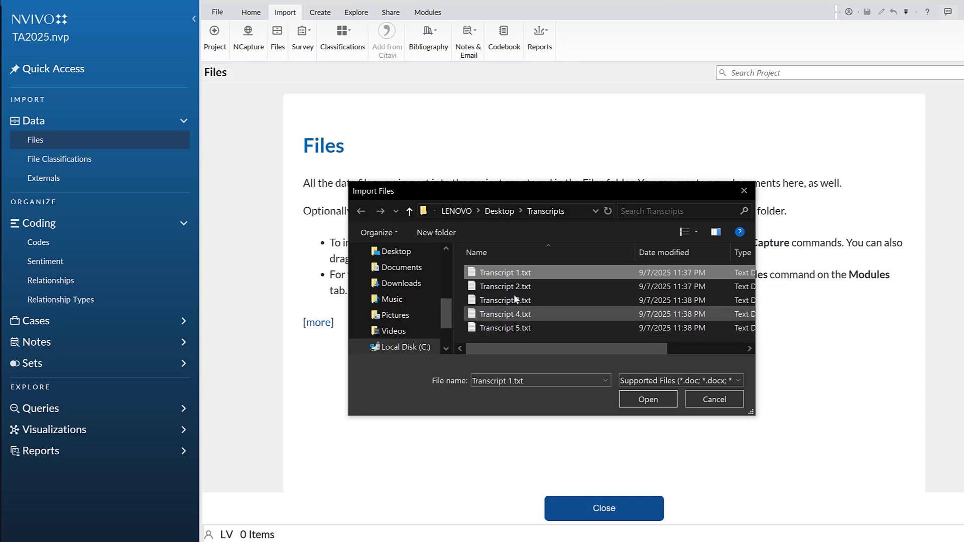
left_click(494, 327, "shift")
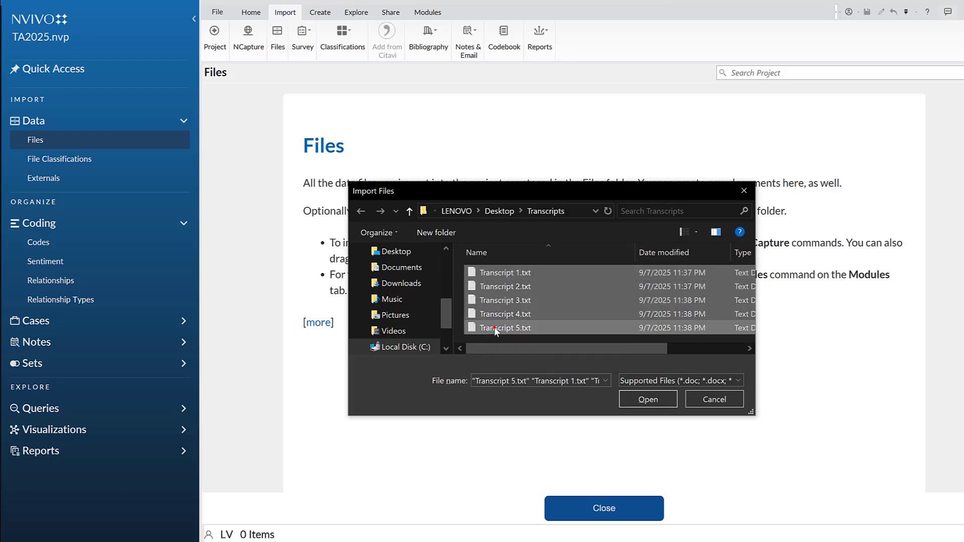
left_click(648, 400)
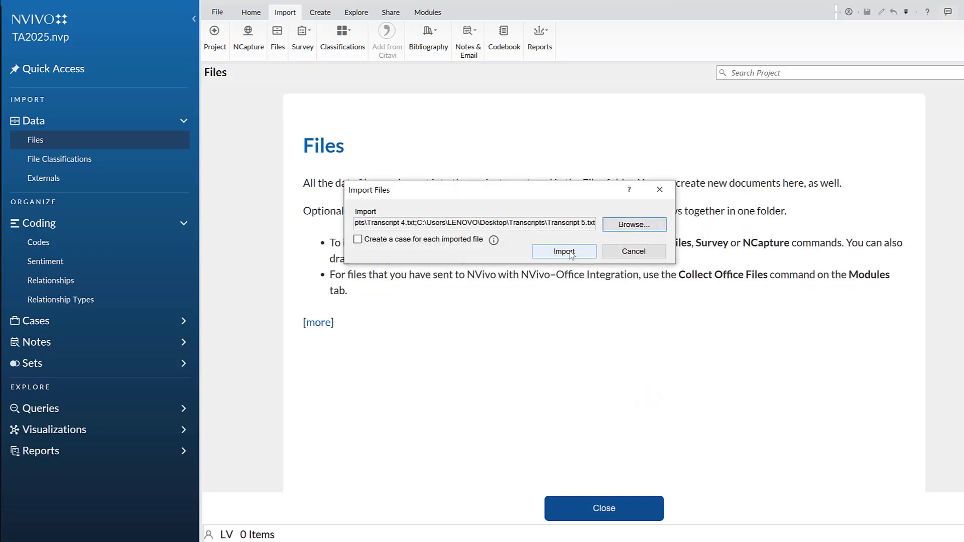
left_click(571, 253)
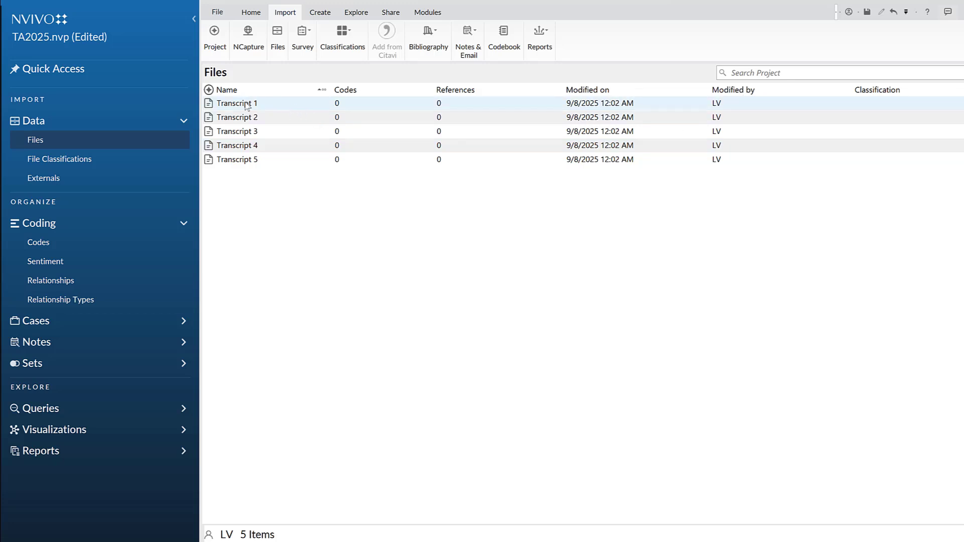
Open Transcript 1 from the imported files and read through the interview
left_click_drag(241, 104, 262, 116)
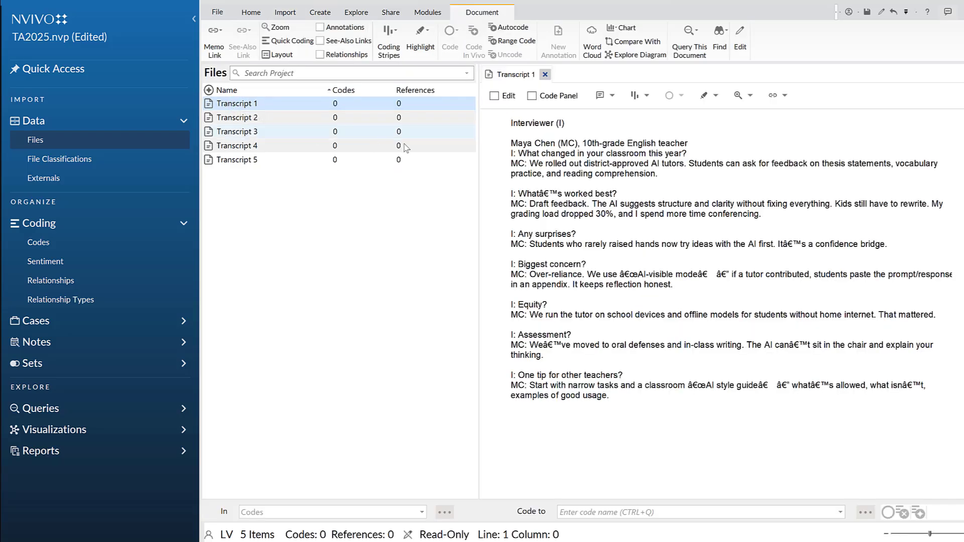
scroll(599, 204, "down", 3)
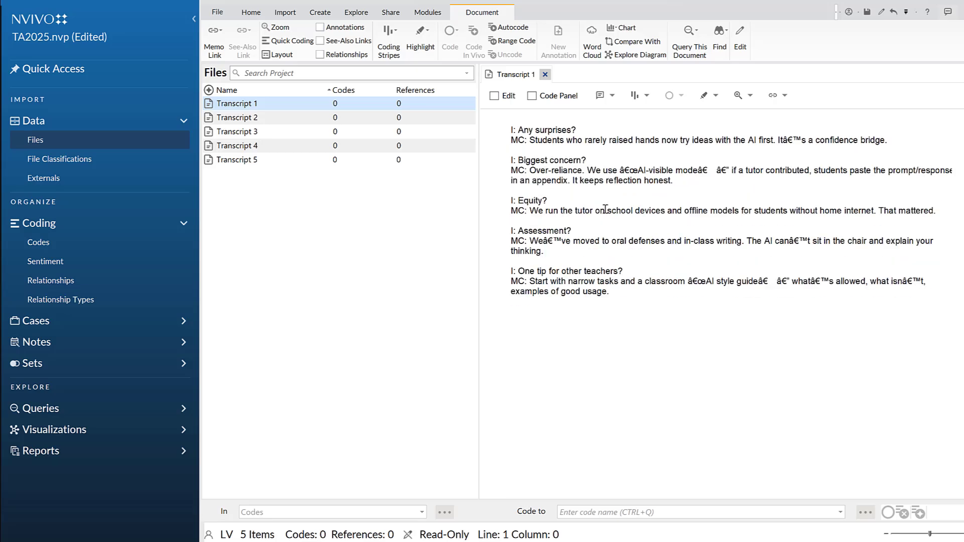
scroll(597, 224, "up", 3)
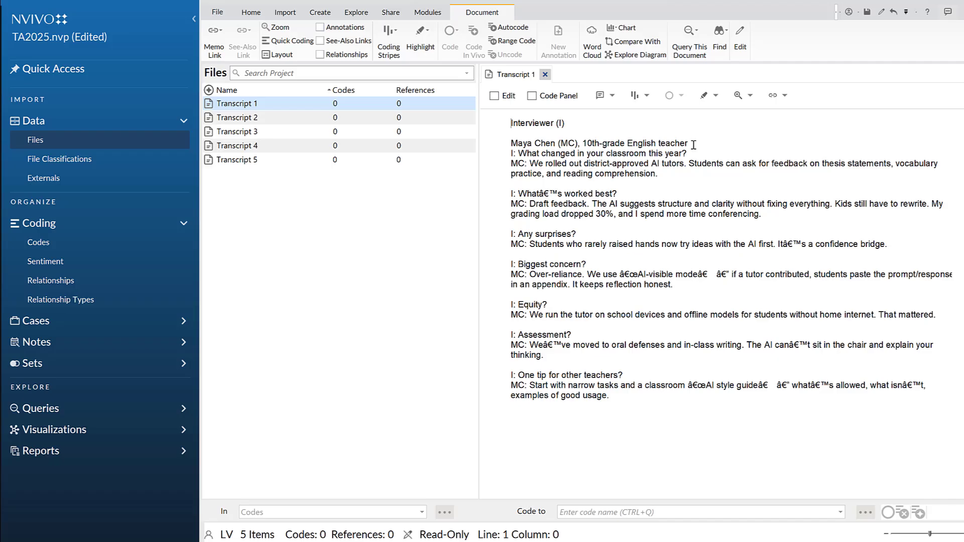
Code the phrase "10th-grade English teacher" in Transcript 1 to a new top-level code named Demographics
left_click_drag(693, 145, 584, 140)
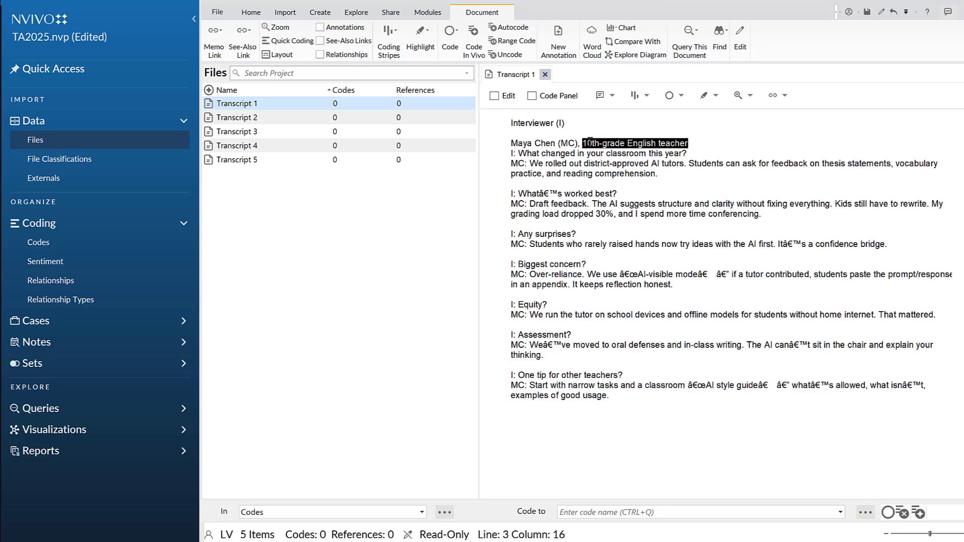
right_click(589, 142)
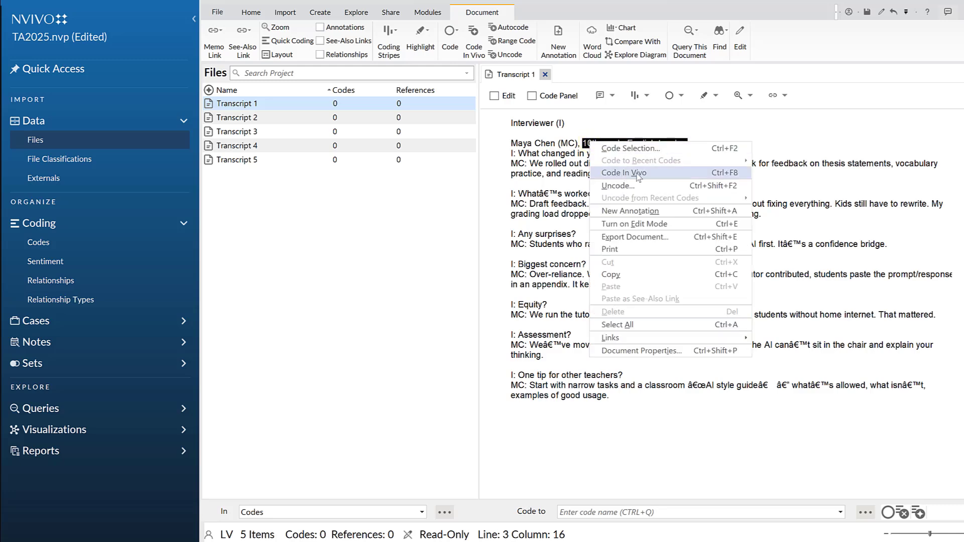
left_click(633, 149)
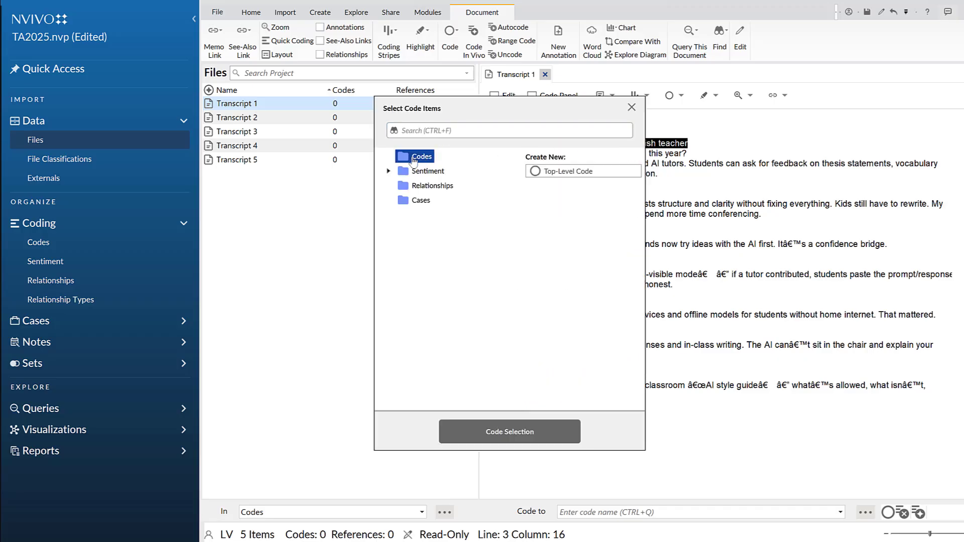
left_click(558, 171)
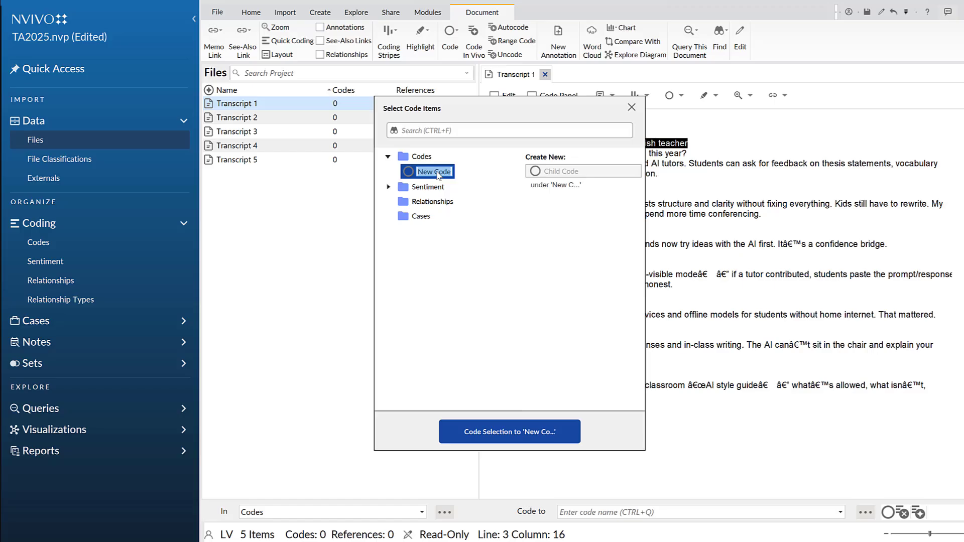
type("Demographics")
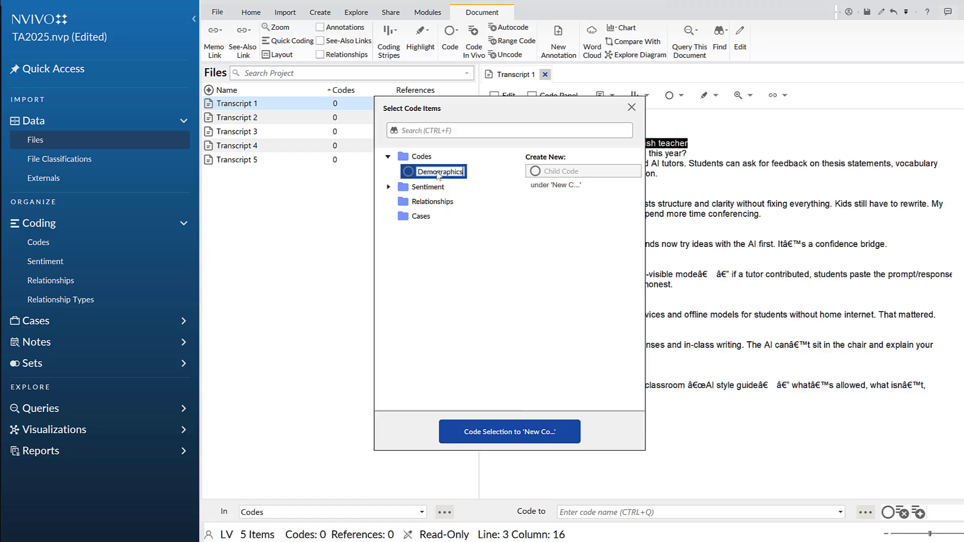
left_click(509, 432)
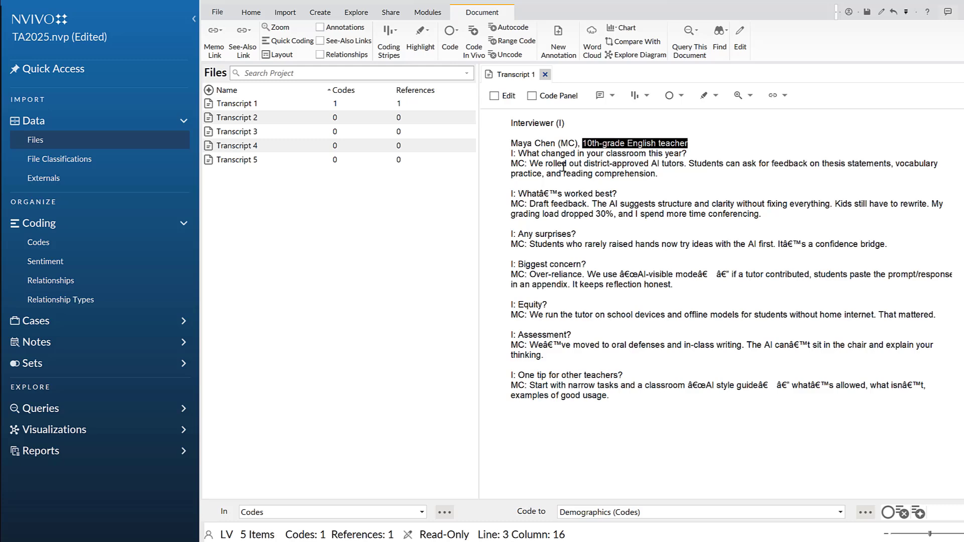
Select the phrase "Students can ask for feedback" in Transcript 1 and open the code selection for it
left_click_drag(539, 164, 783, 164)
left_click(821, 169)
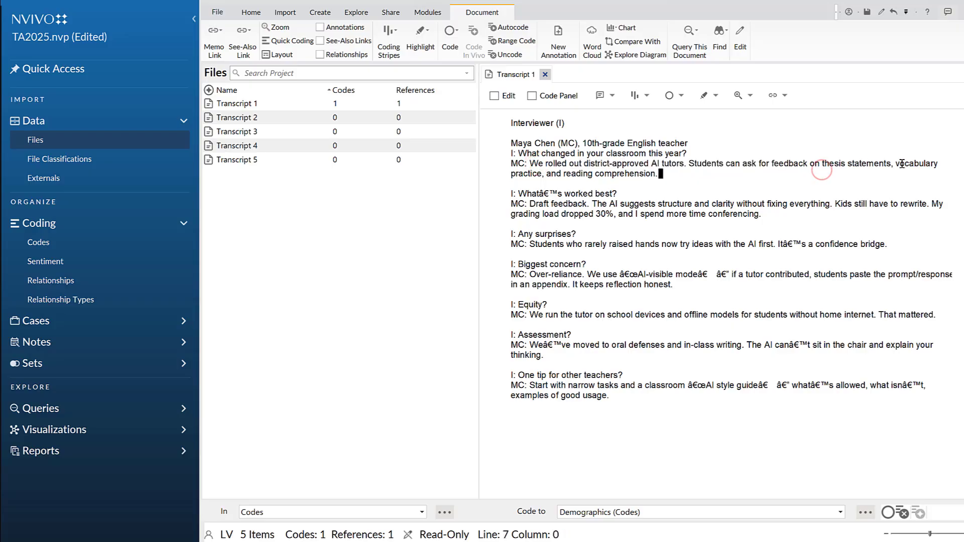
left_click_drag(689, 164, 806, 164)
right_click(784, 163)
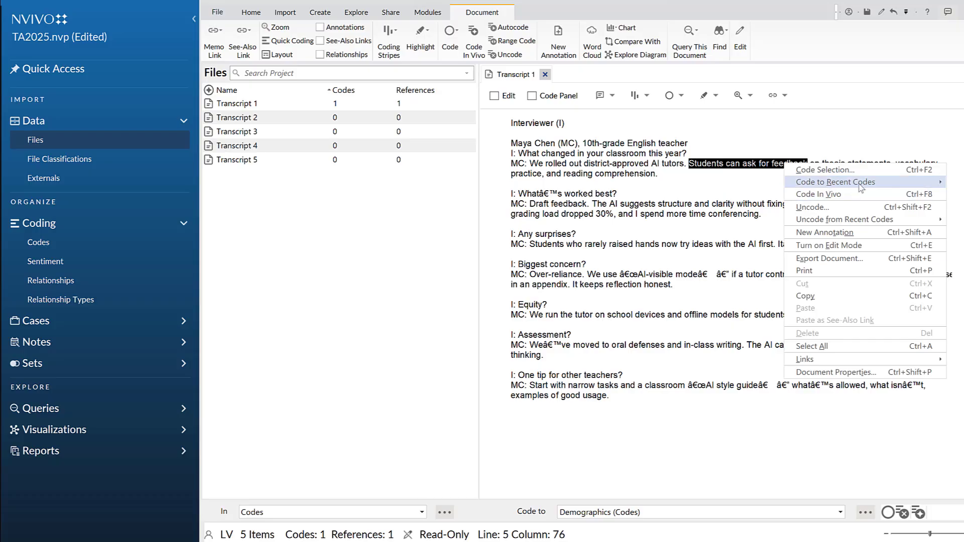
left_click(817, 173)
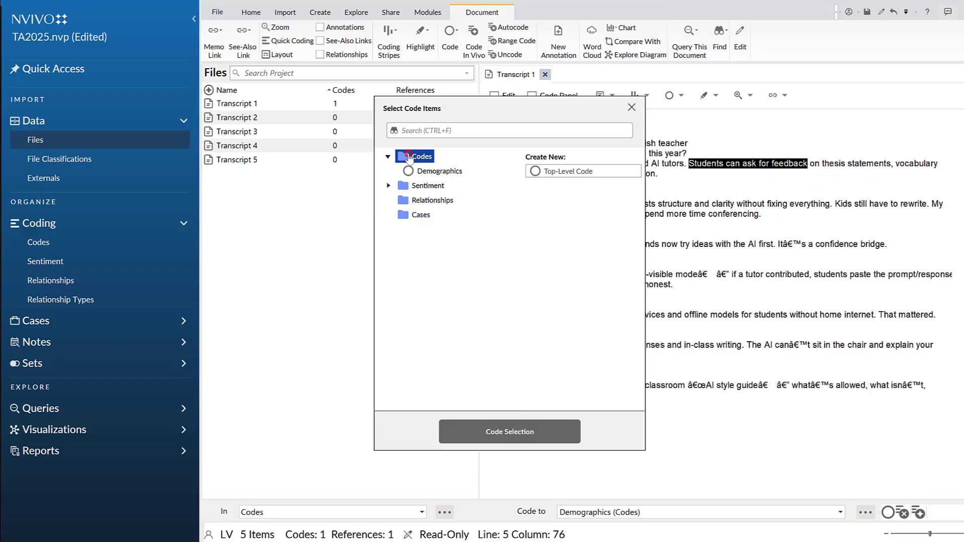
Create a child code named AI feedback under Demographics, and close the code selection without coding the phrase
left_click(420, 171)
right_click(424, 172)
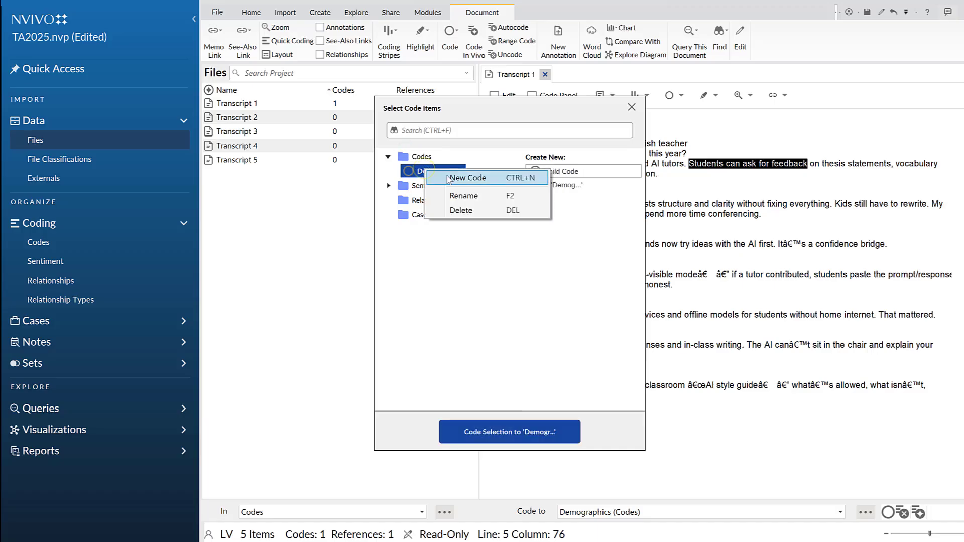
left_click(466, 178)
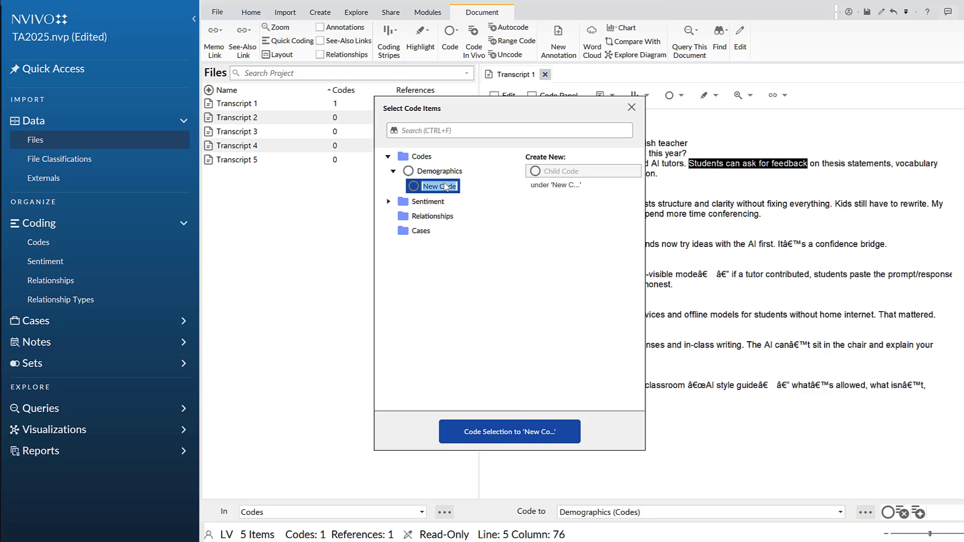
type("AI")
type(" as")
key("BackSpace")
key("BackSpace")
type("feedback")
key("Return")
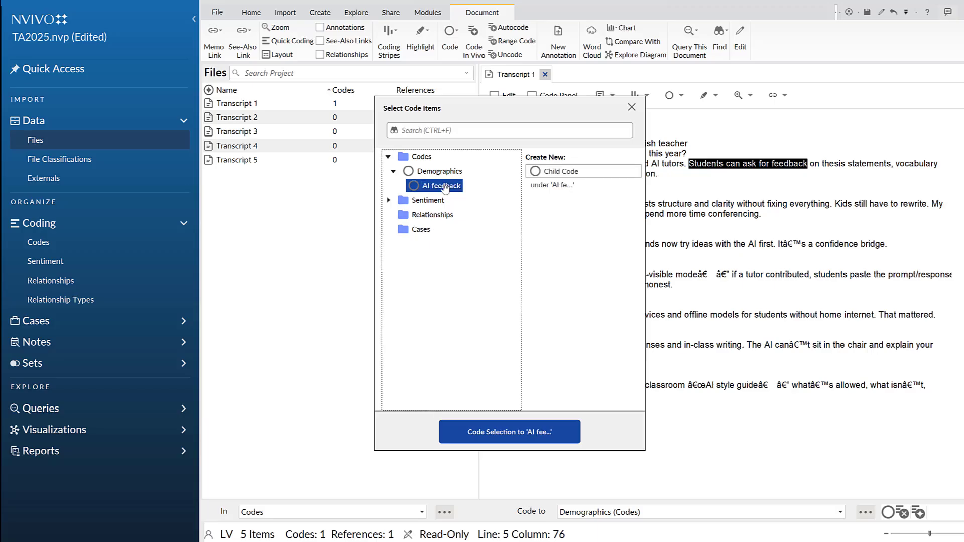
left_click(390, 171)
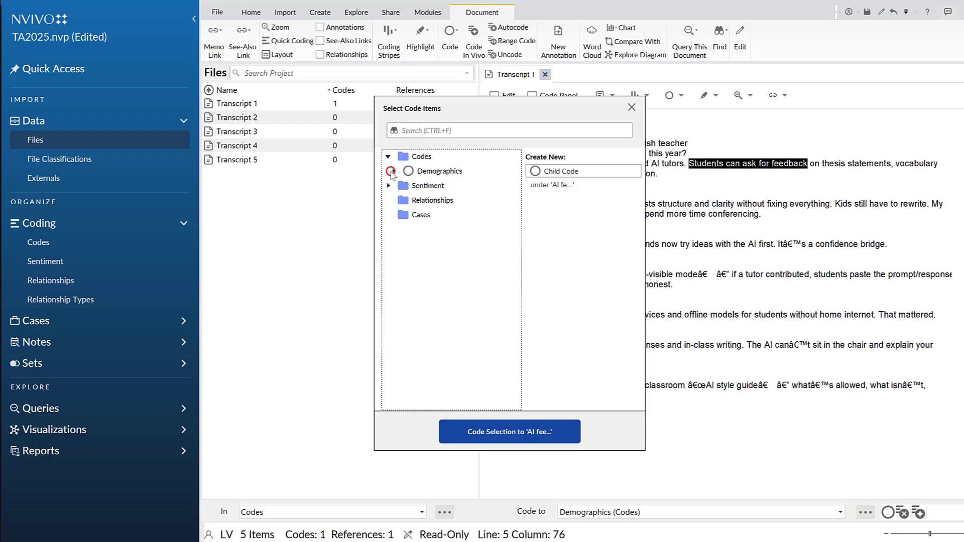
left_click(390, 171)
left_click(428, 184)
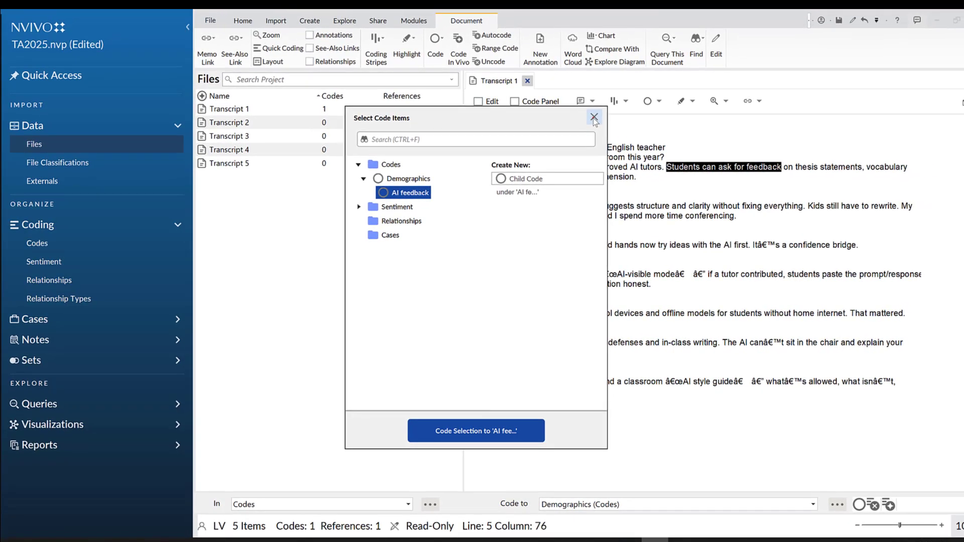
left_click(593, 117)
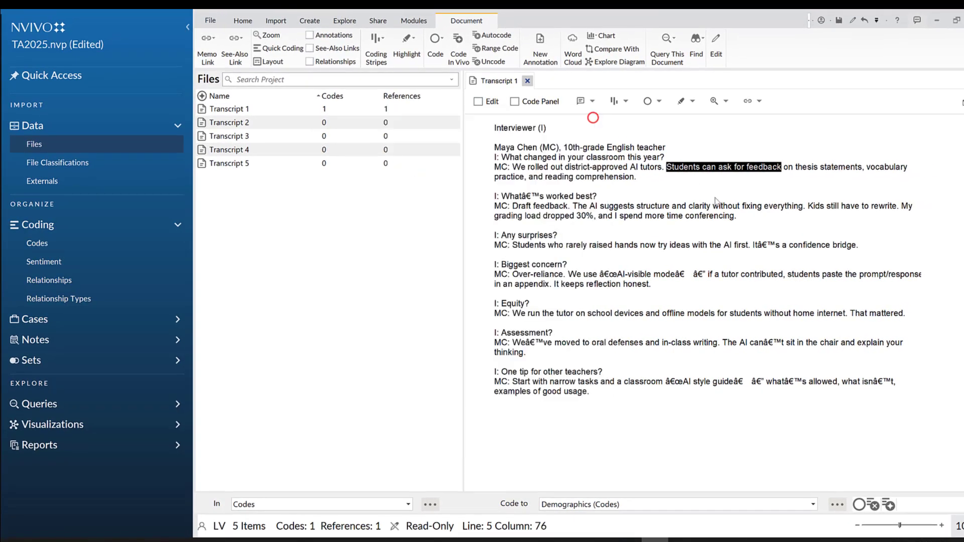
Show the project's codes and add a child code named Positives under Demographics
left_click(37, 243)
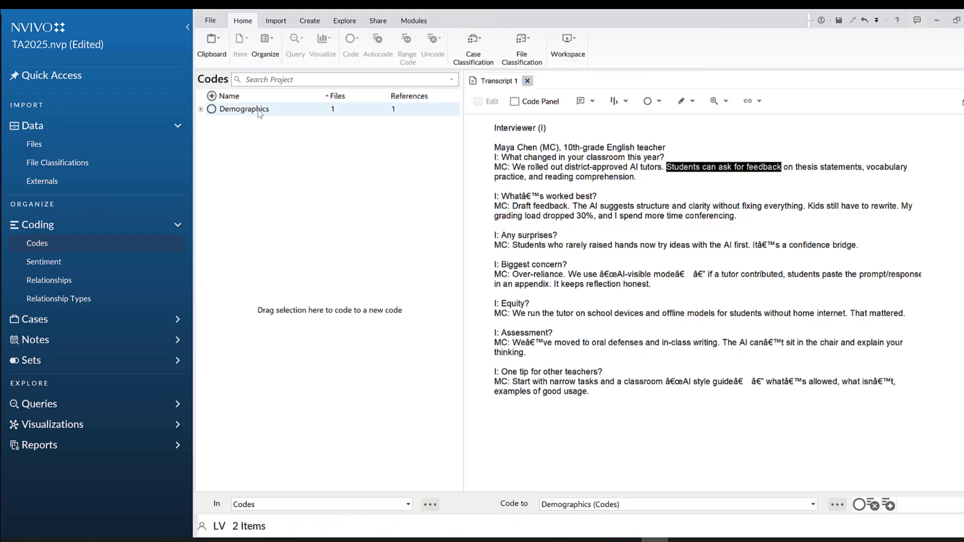
left_click(210, 111)
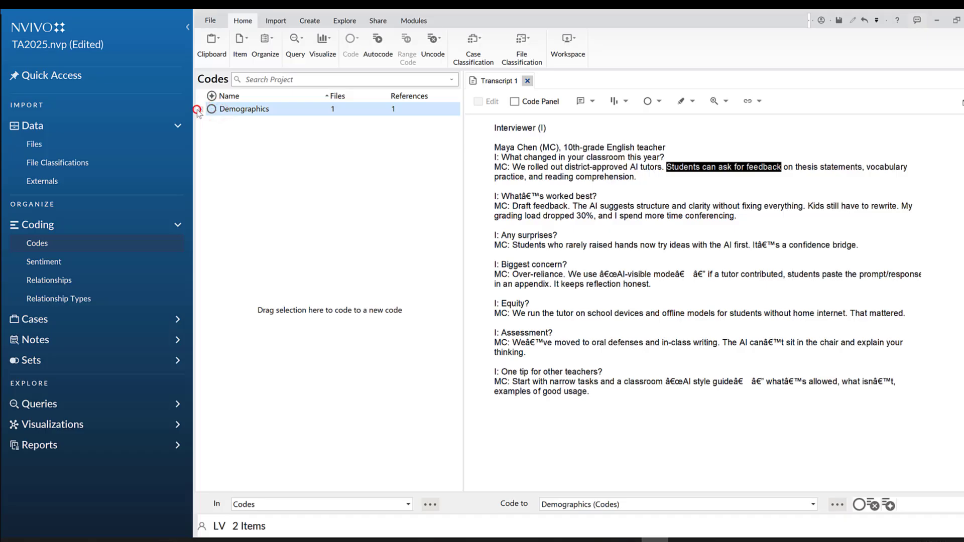
double_click(201, 112)
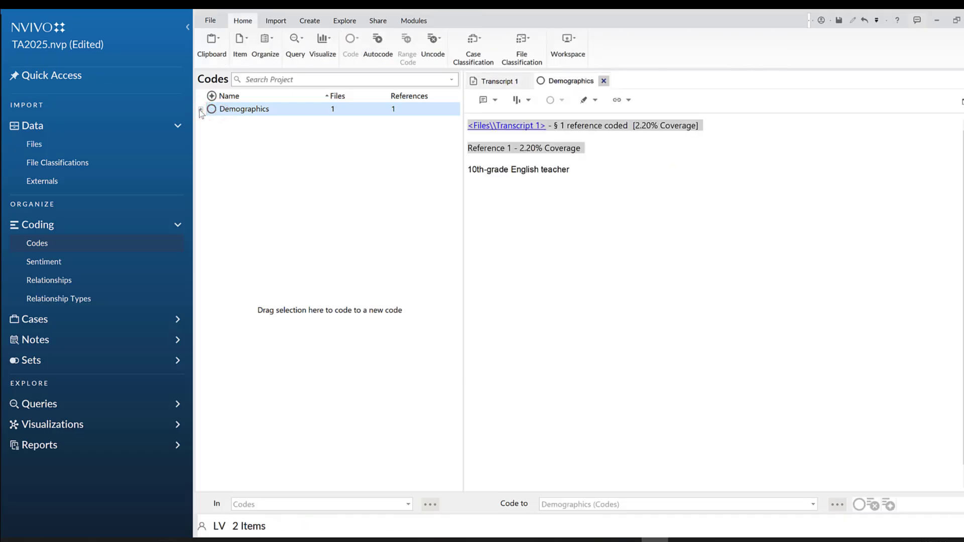
right_click(226, 112)
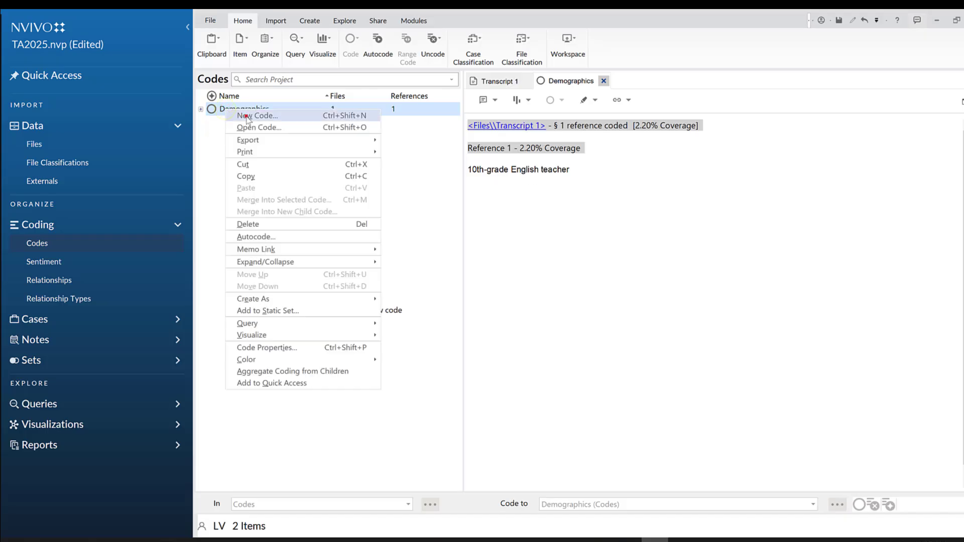
left_click(247, 117)
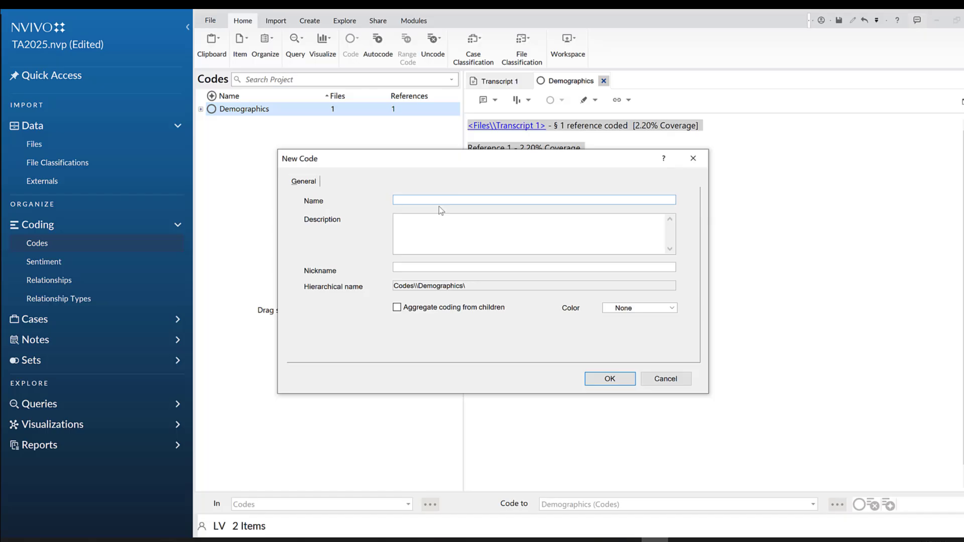
type("Positives")
left_click(608, 378)
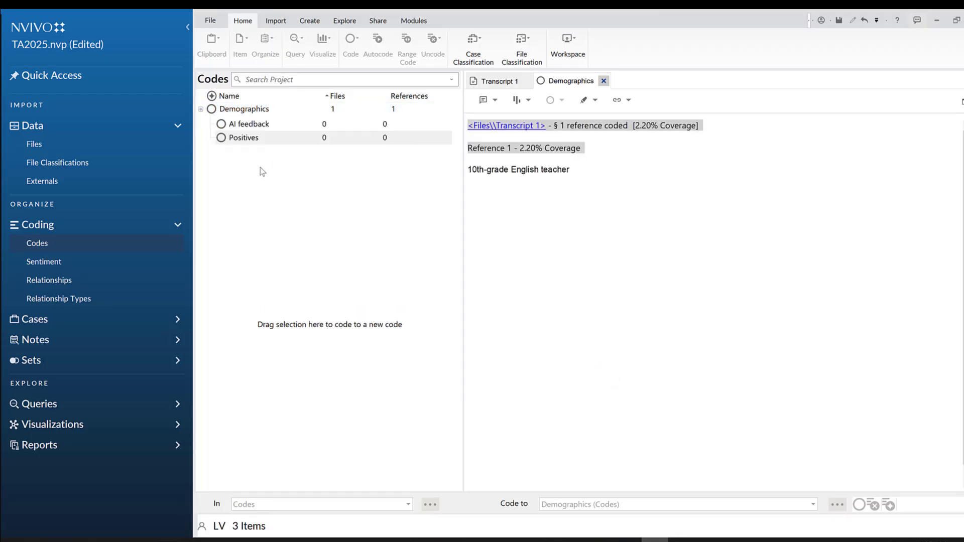
Assign the color Red to the AI feedback code under Demographics
left_click(236, 127)
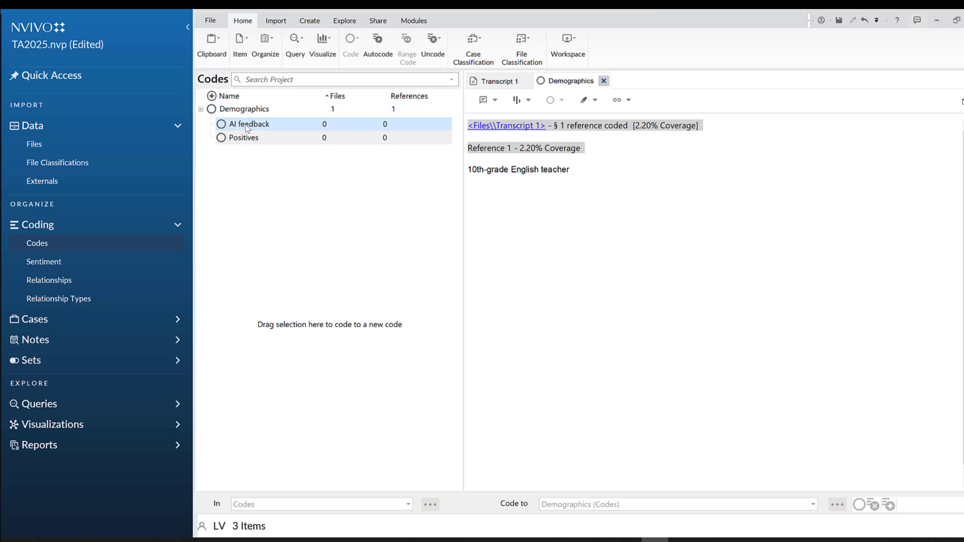
right_click(246, 129)
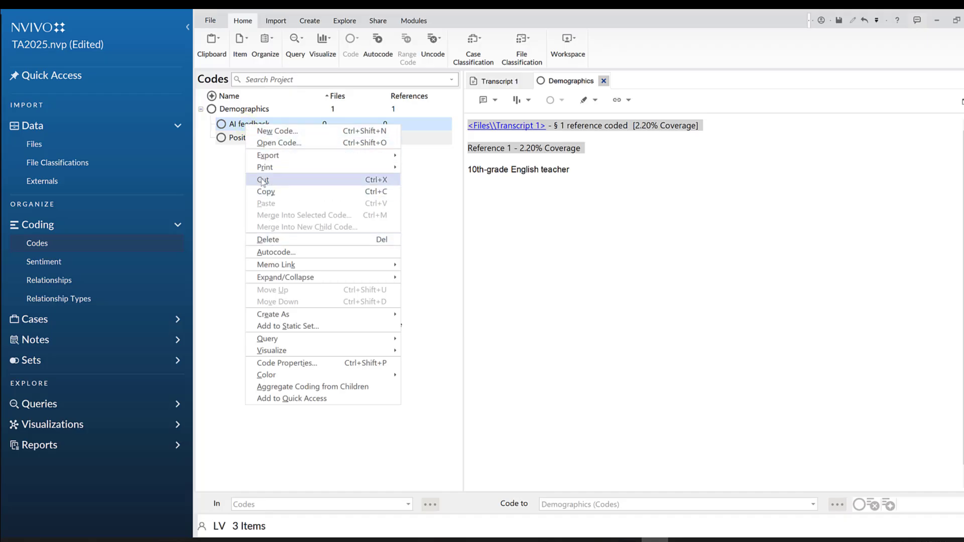
mouse_move(275, 157)
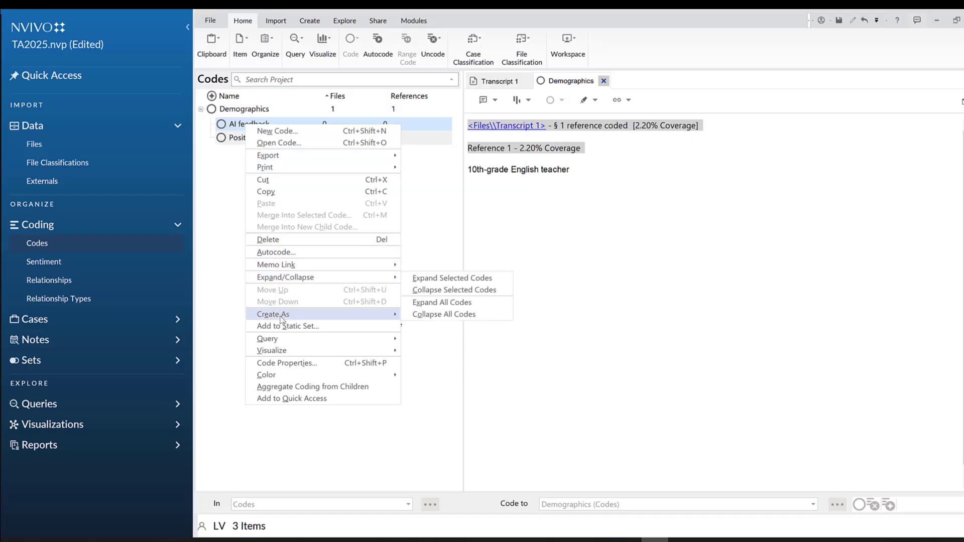
mouse_move(280, 354)
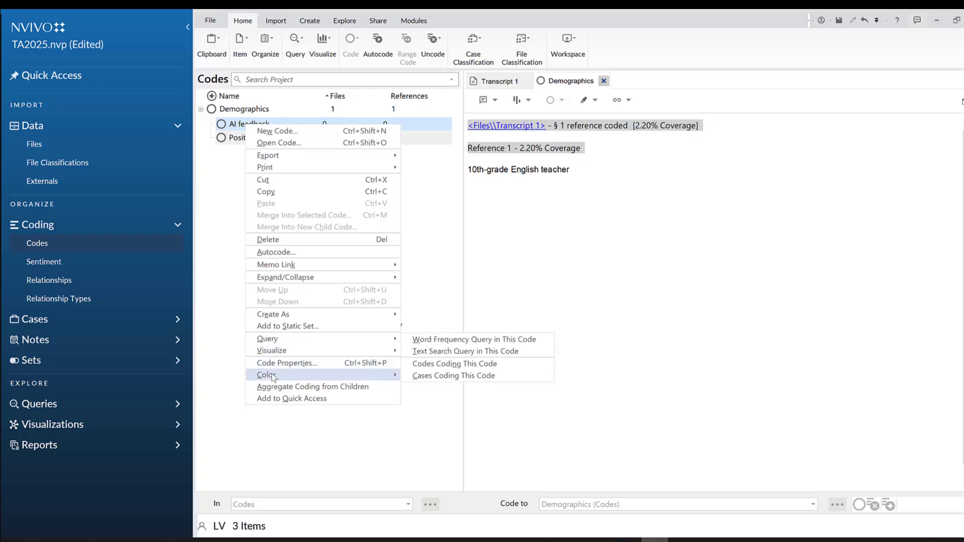
mouse_move(275, 377)
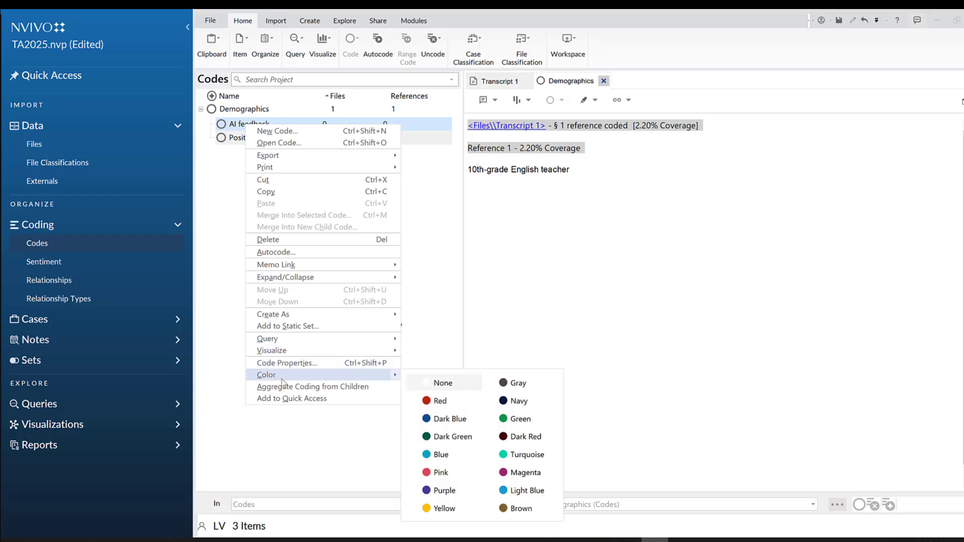
left_click(432, 401)
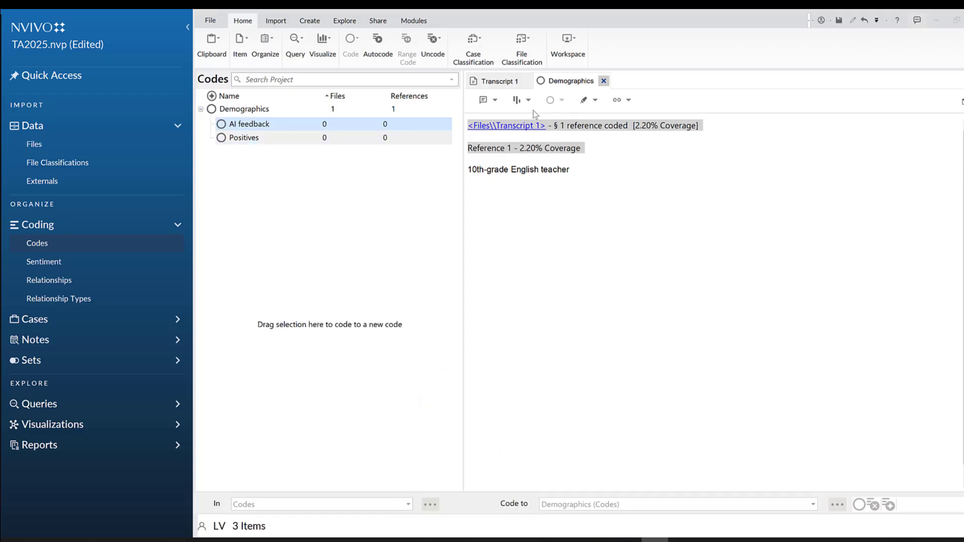
Close the Demographics code view and show coding stripes for all coding in Transcript 1
left_click(603, 80)
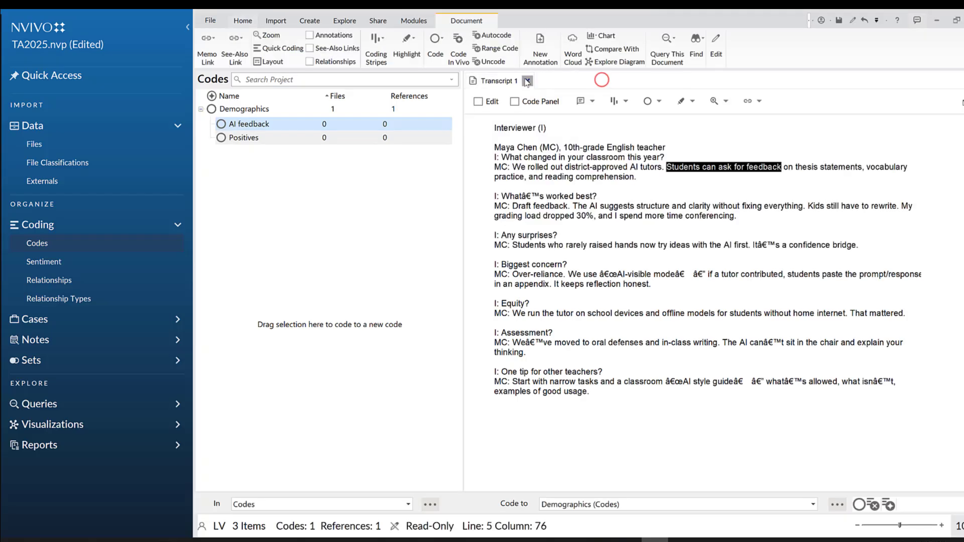
left_click(737, 179)
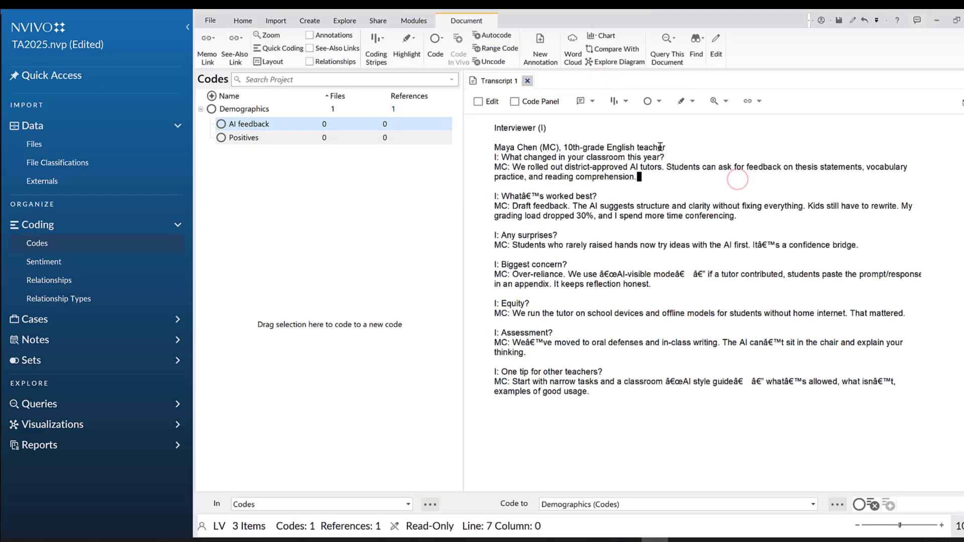
left_click(377, 62)
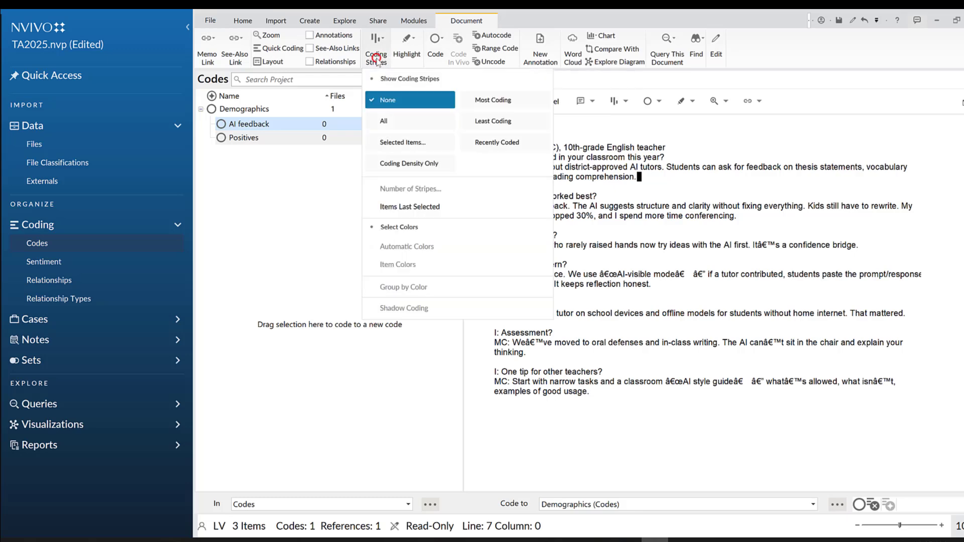
left_click(386, 123)
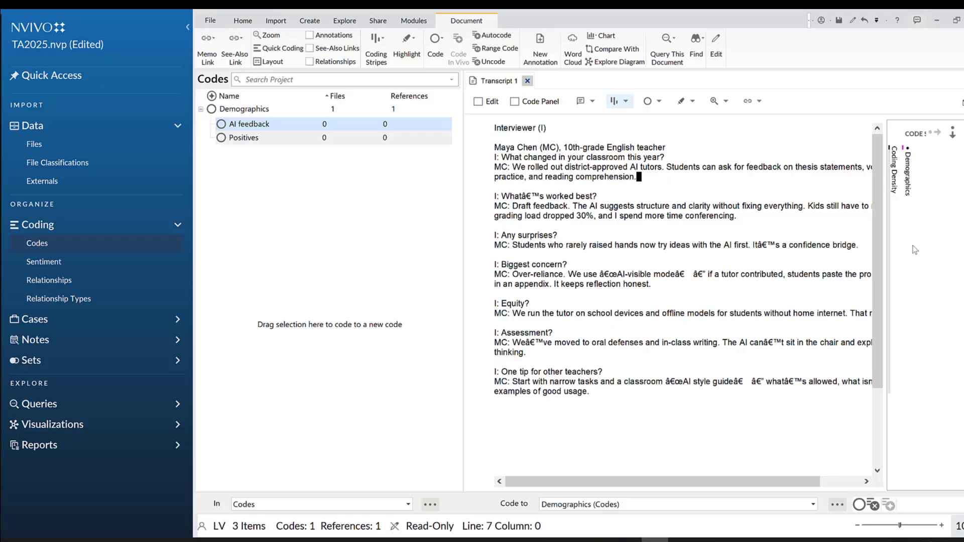
scroll(710, 232, "down", 4)
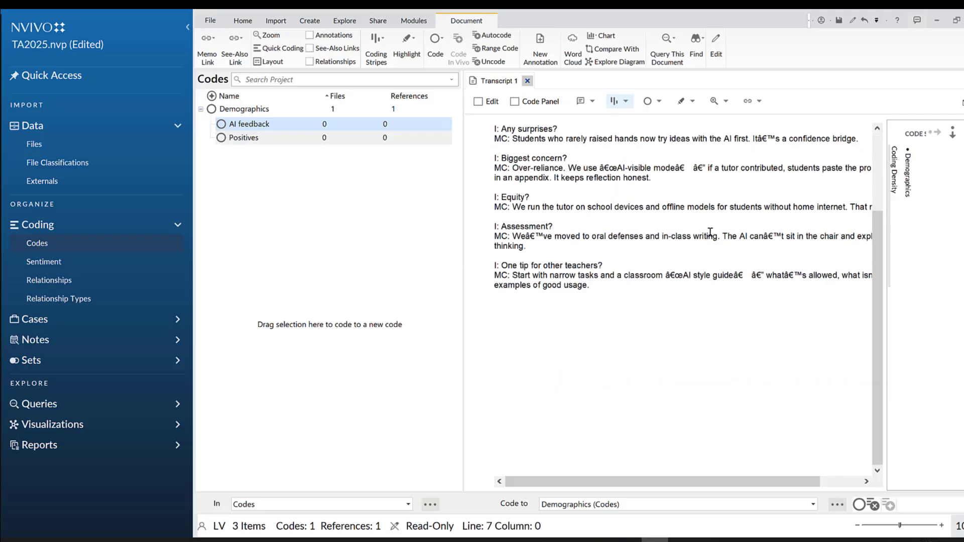
scroll(638, 198, "up", 4)
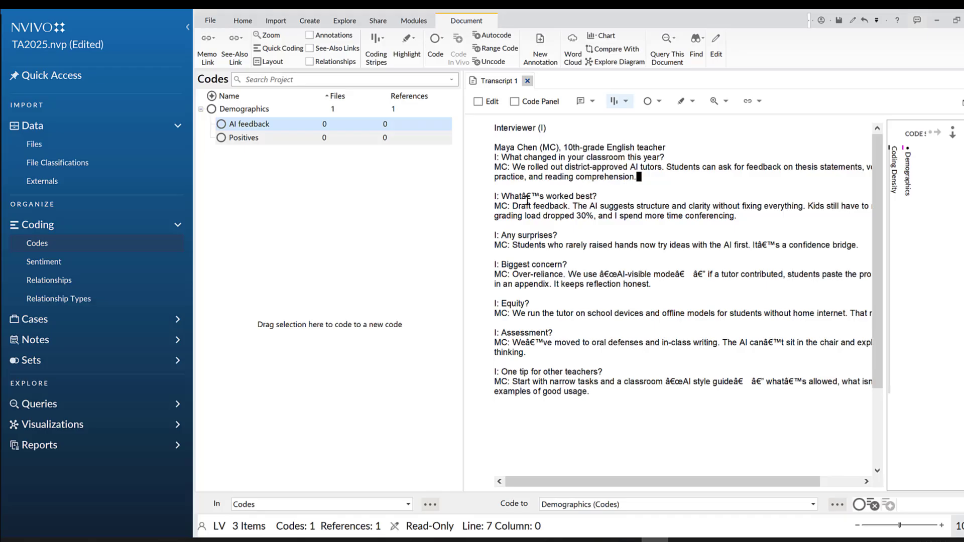
Code the sentence "The AI suggests structure and clarity without fixing everything." in Transcript 1 to the AI feedback code
left_click_drag(577, 206, 809, 207)
right_click(805, 209)
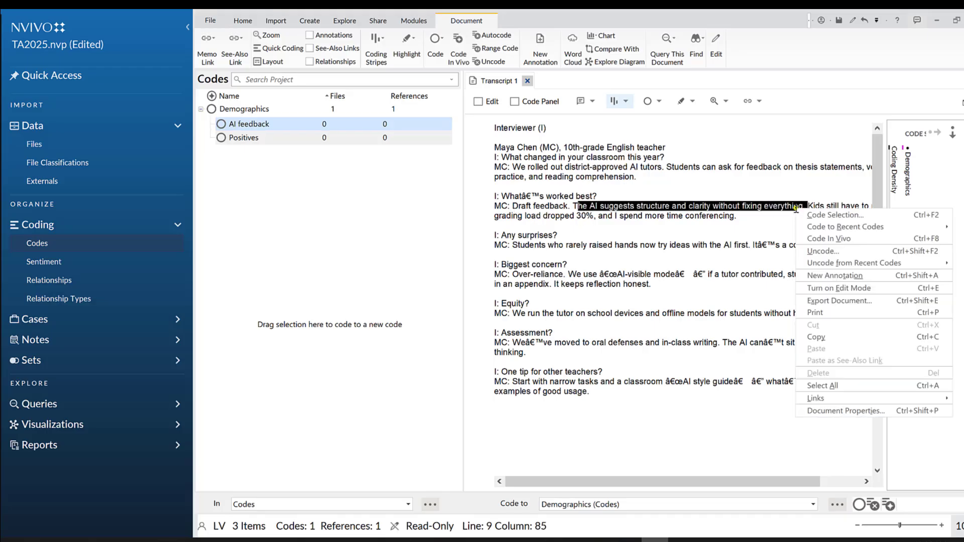
left_click(816, 216)
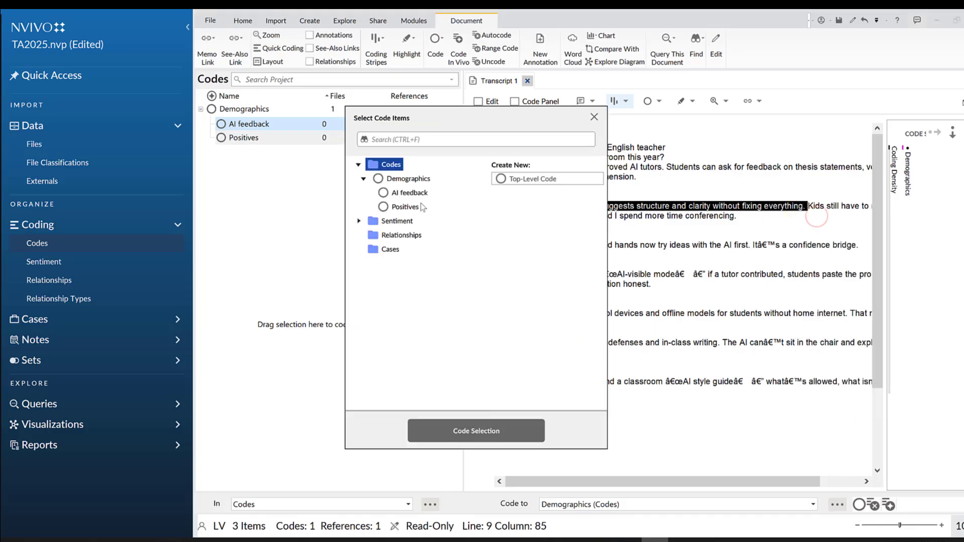
left_click(398, 192)
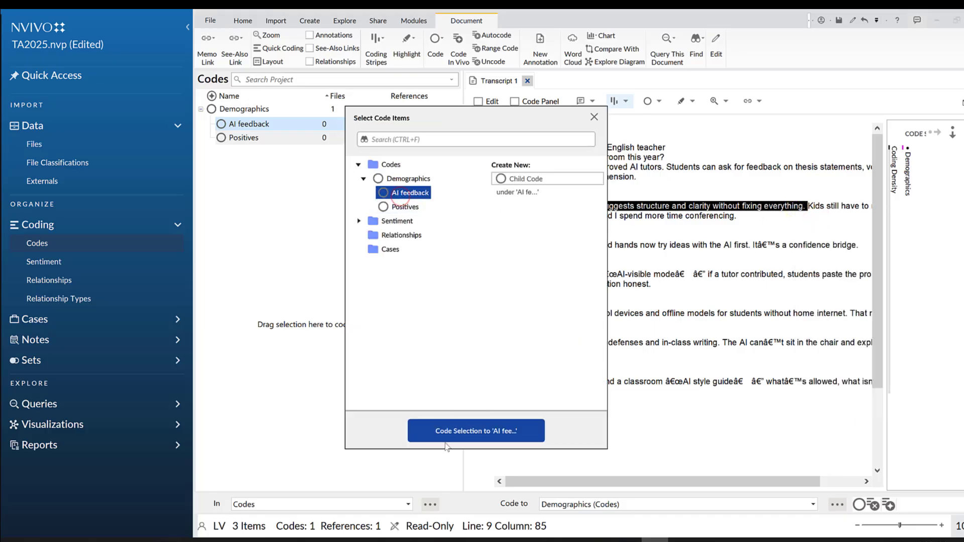
left_click(469, 432)
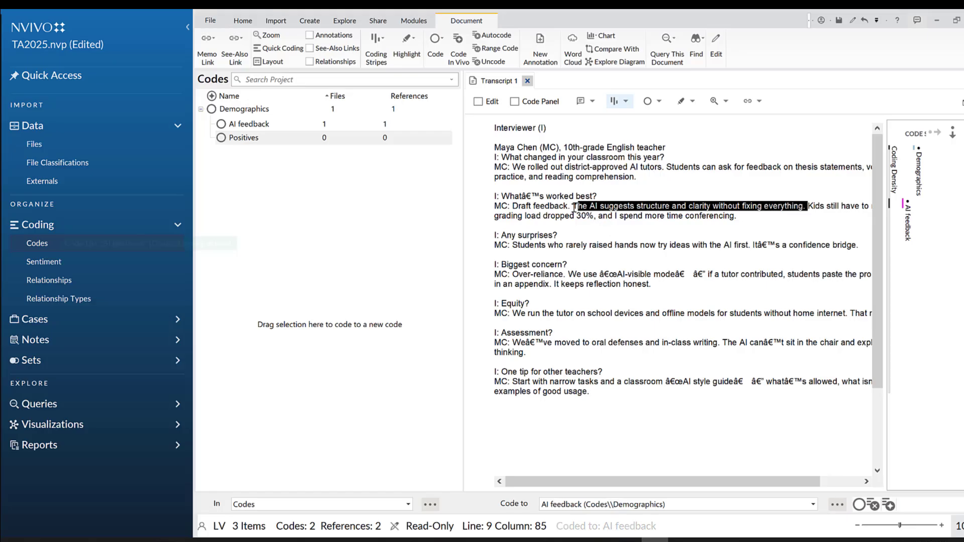
Compare the newly coded sentence with its AI feedback stripe and widen the coding stripes area beside Transcript 1
left_click_drag(572, 207, 807, 206)
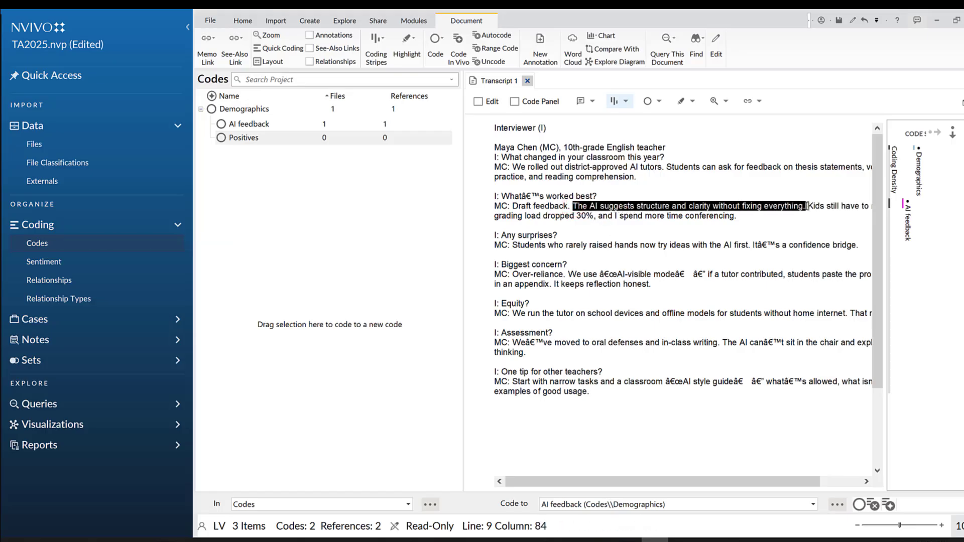
left_click(909, 208)
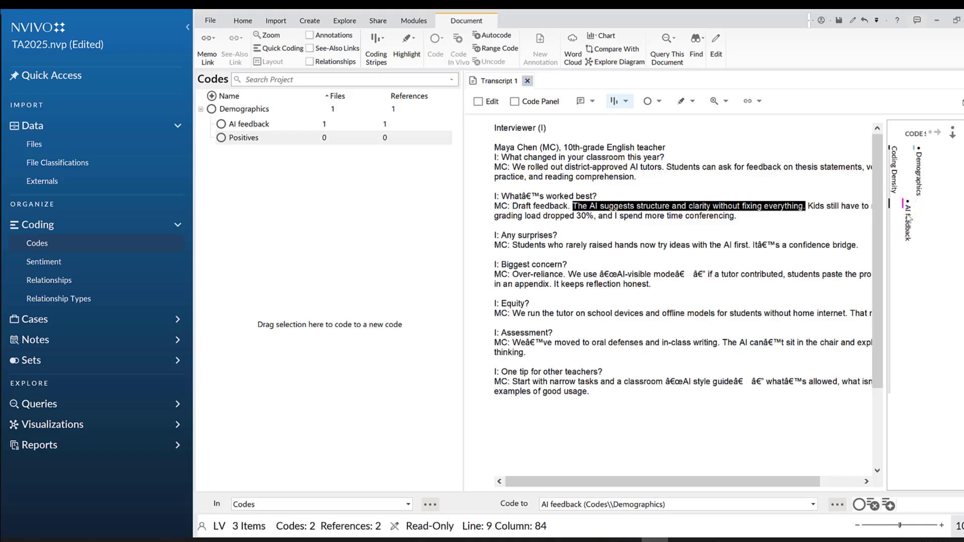
left_click(761, 210)
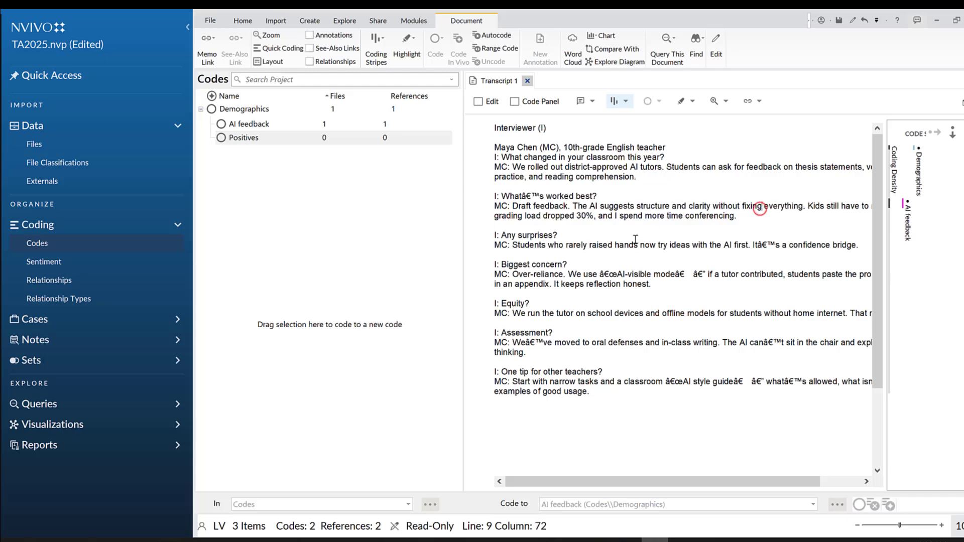
left_click(578, 196)
left_click_drag(887, 251, 853, 246)
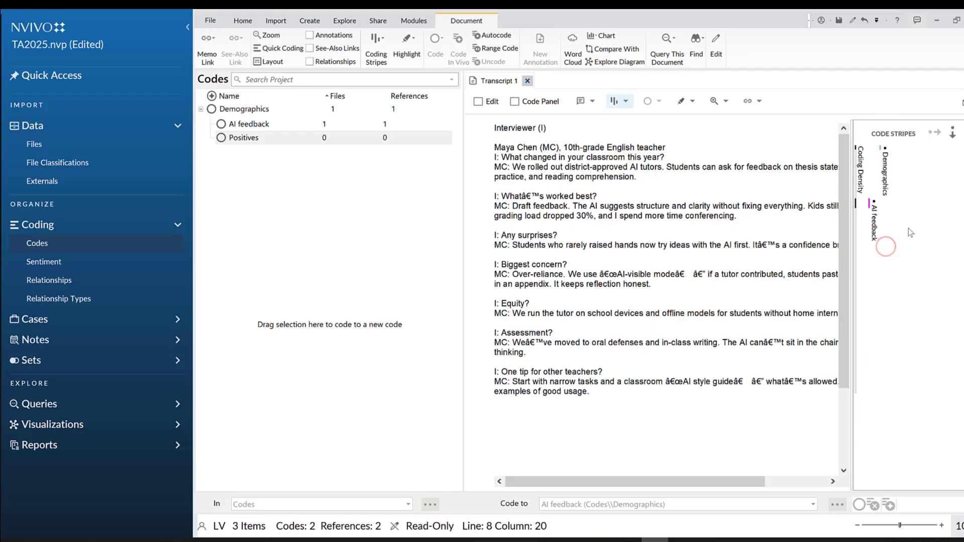
left_click(873, 206)
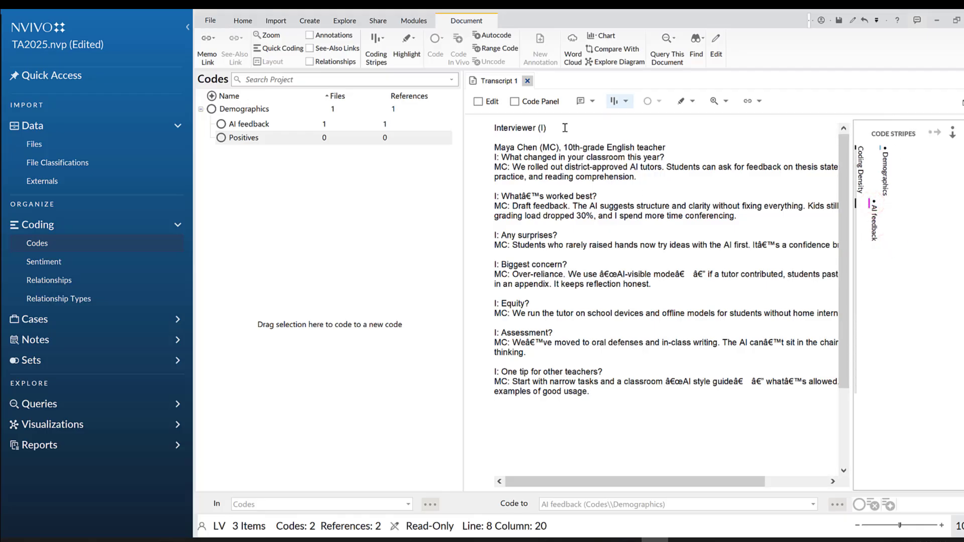
Set the coding stripes to use item colors and highlight all coding in Transcript 1
left_click(625, 102)
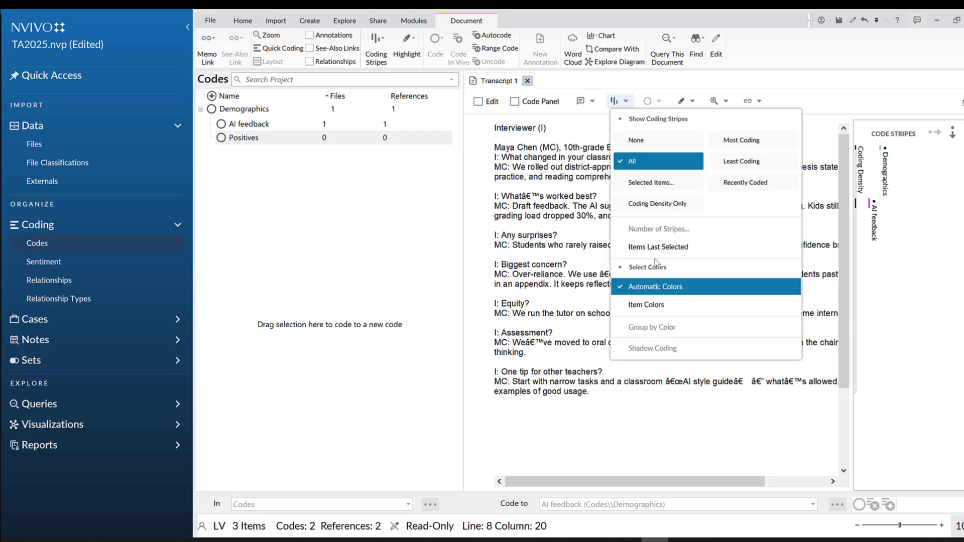
left_click(647, 305)
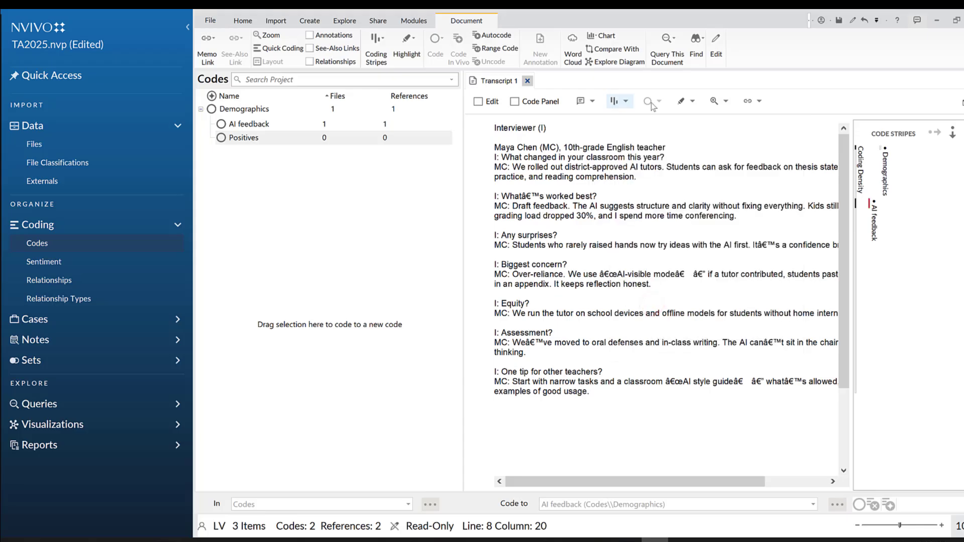
left_click(691, 103)
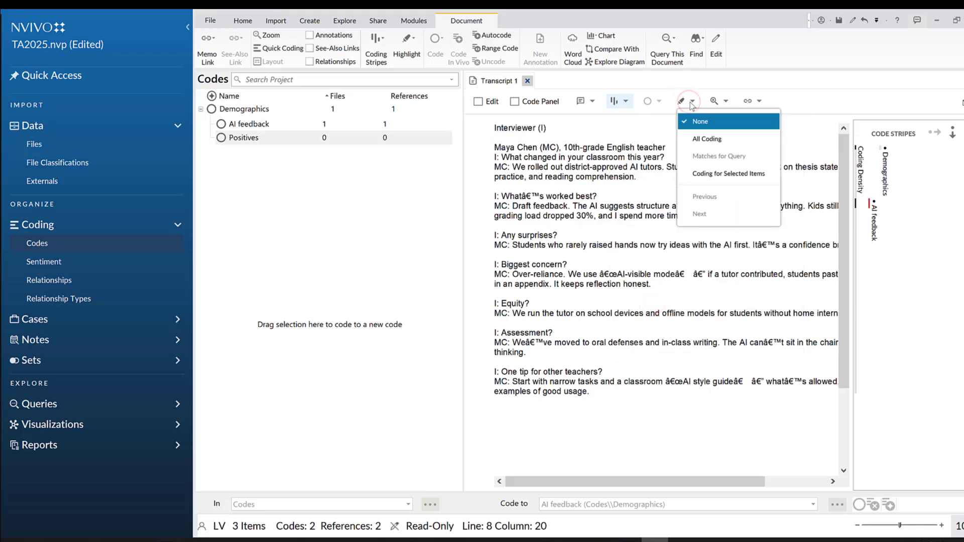
left_click(699, 136)
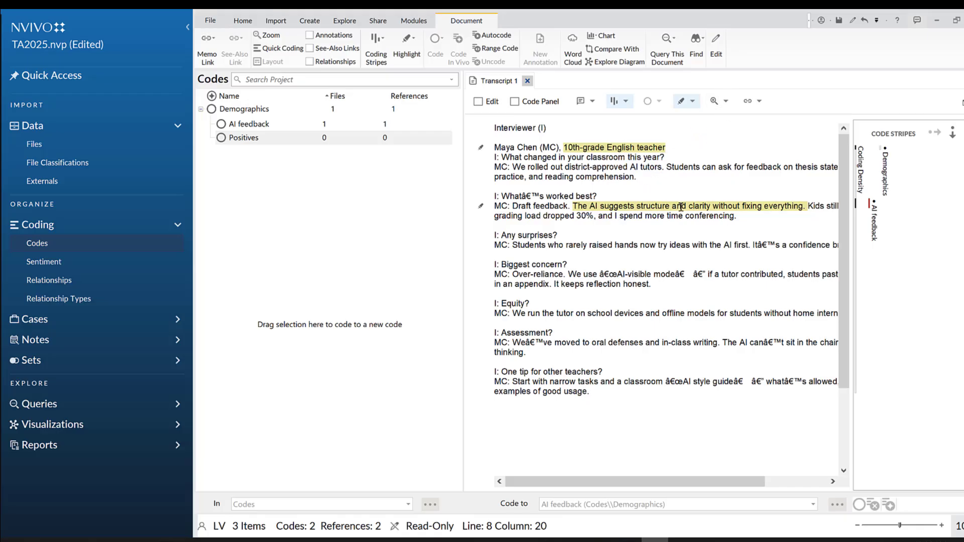
Uncode the sentence "The AI suggests structure and clarity without fixing everything." from everything in the Codes folder
left_click(665, 206)
right_click(665, 206)
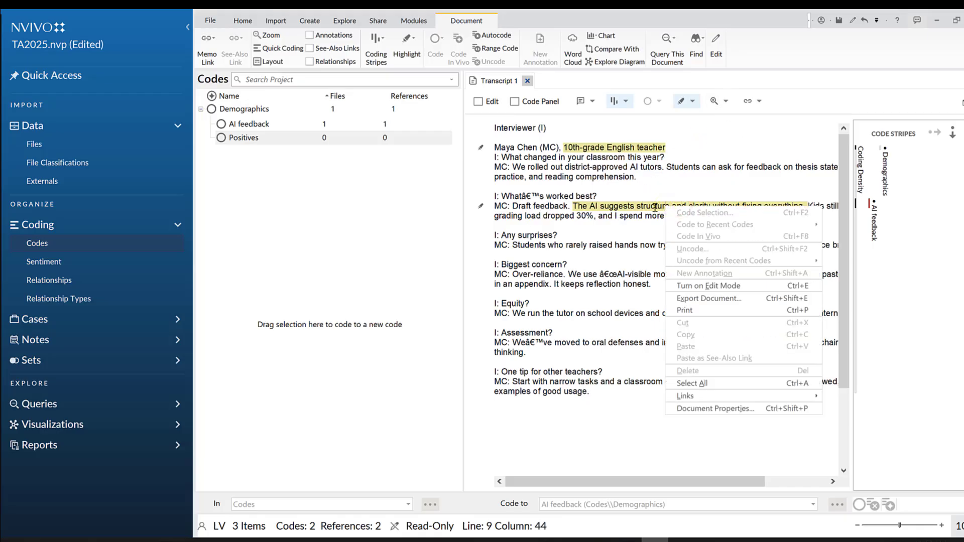
left_click(648, 207)
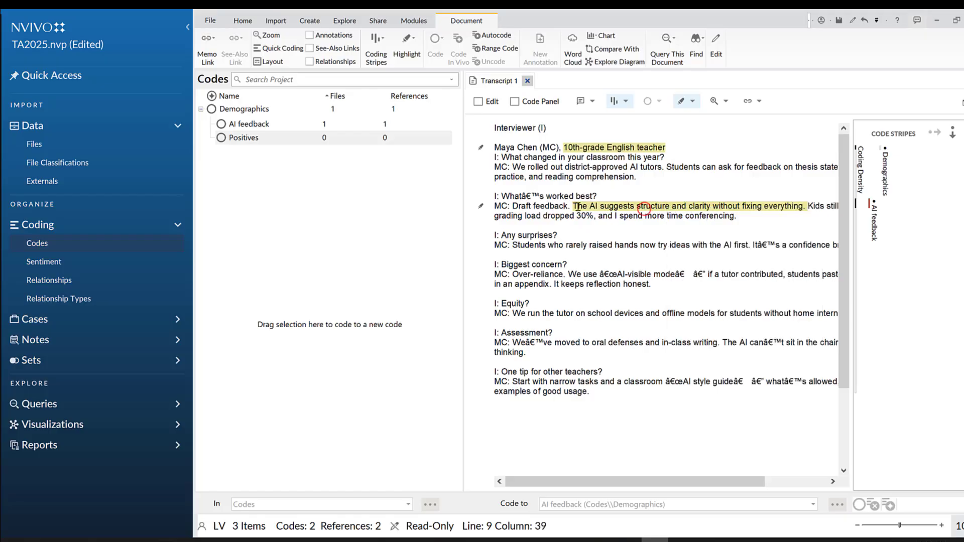
left_click_drag(573, 207, 807, 206)
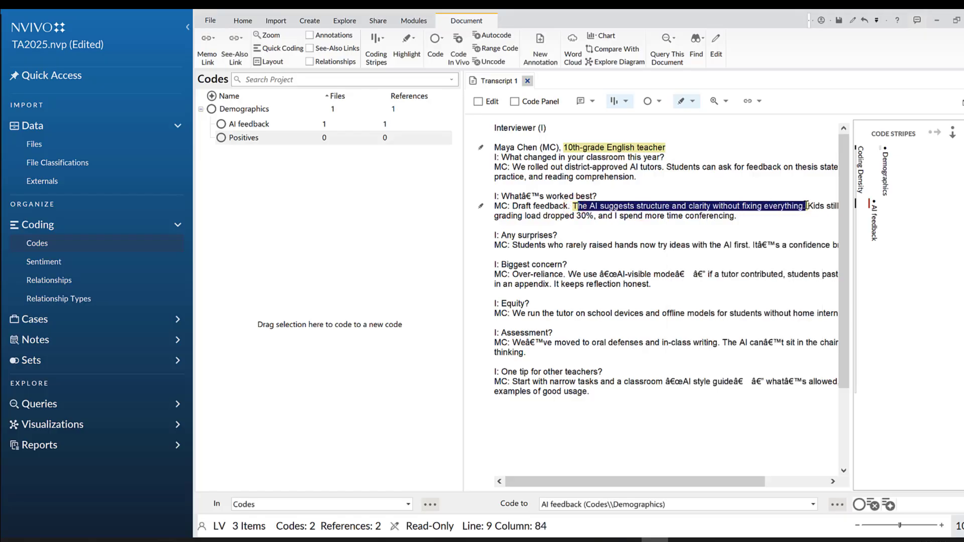
right_click(791, 207)
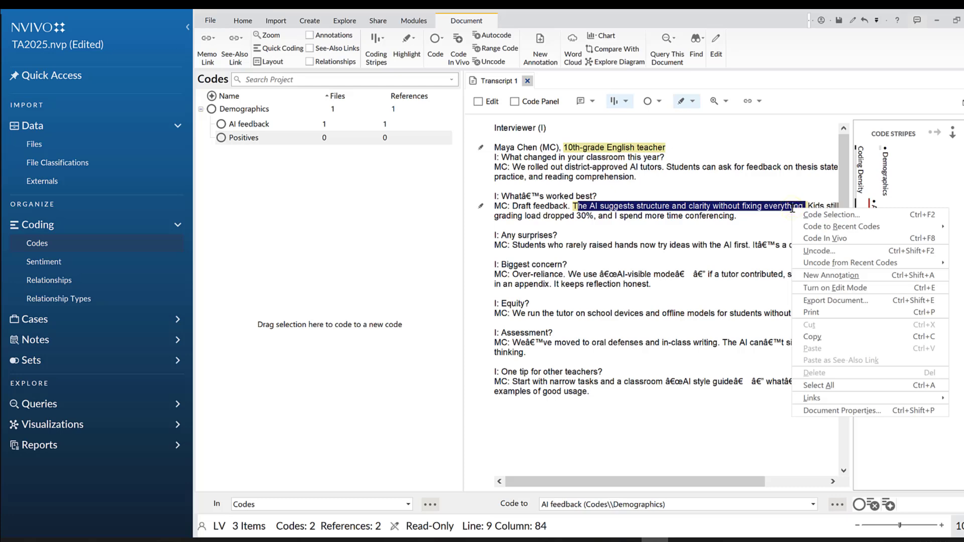
left_click(812, 252)
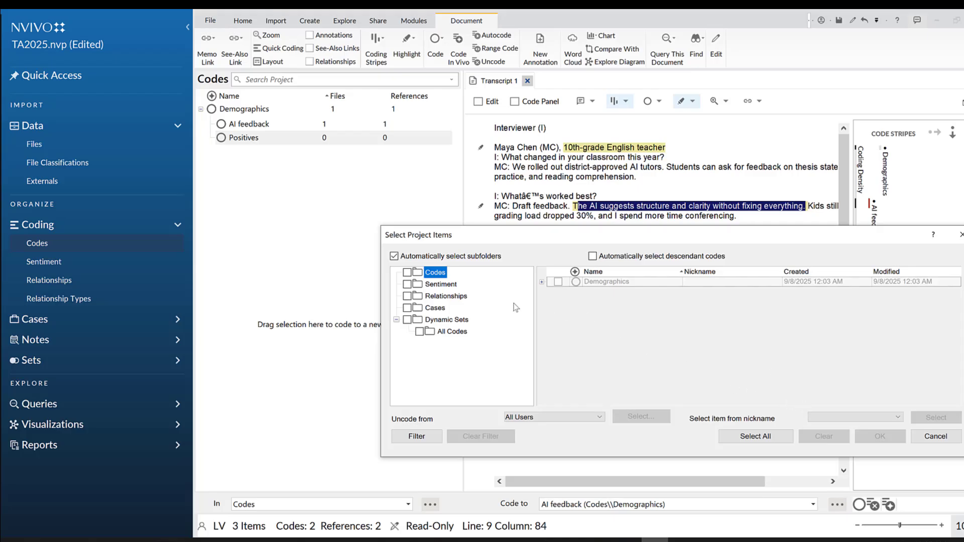
left_click(557, 281)
left_click(407, 273)
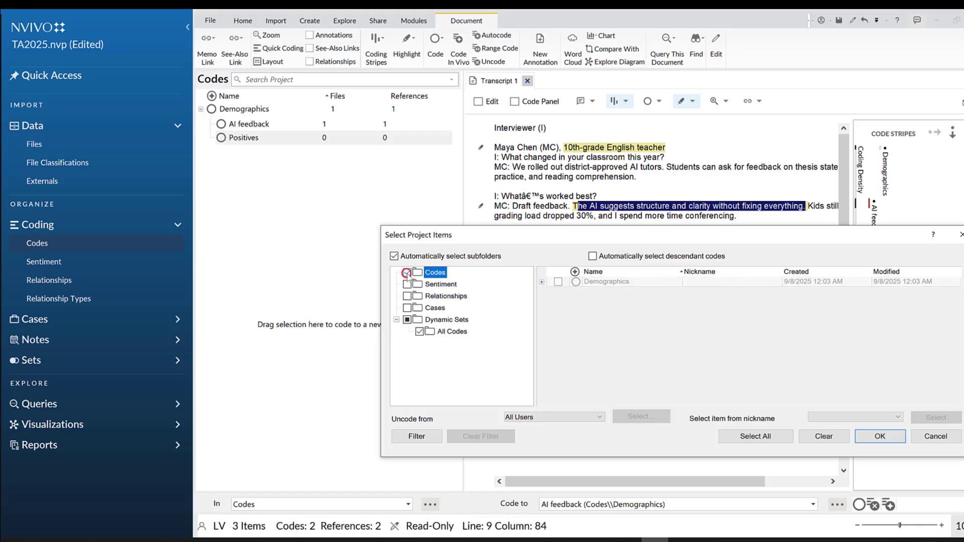
left_click(869, 436)
left_click(721, 262)
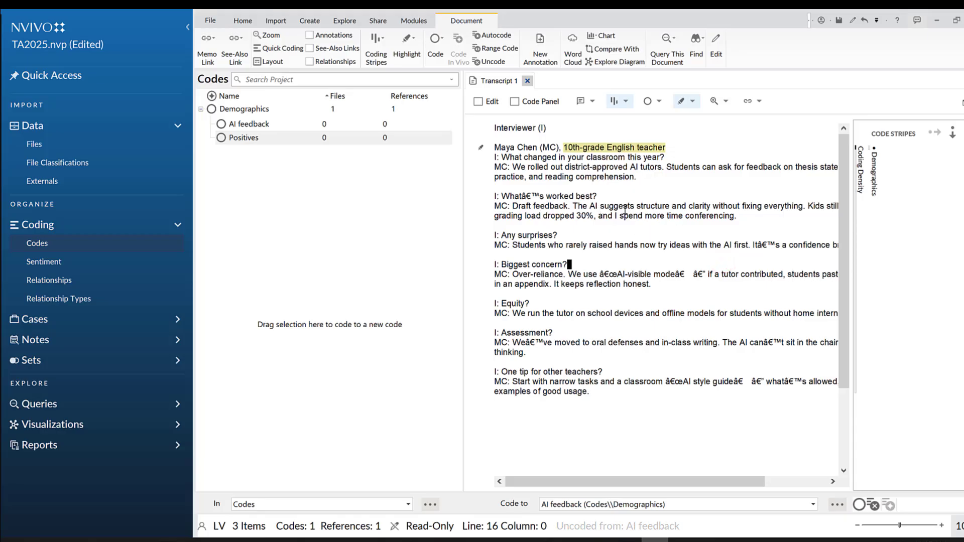
Select "We run the tutor" in the Equity answer of Transcript 1 and open the code selection dialog for it
scroll(588, 271, "down", 2)
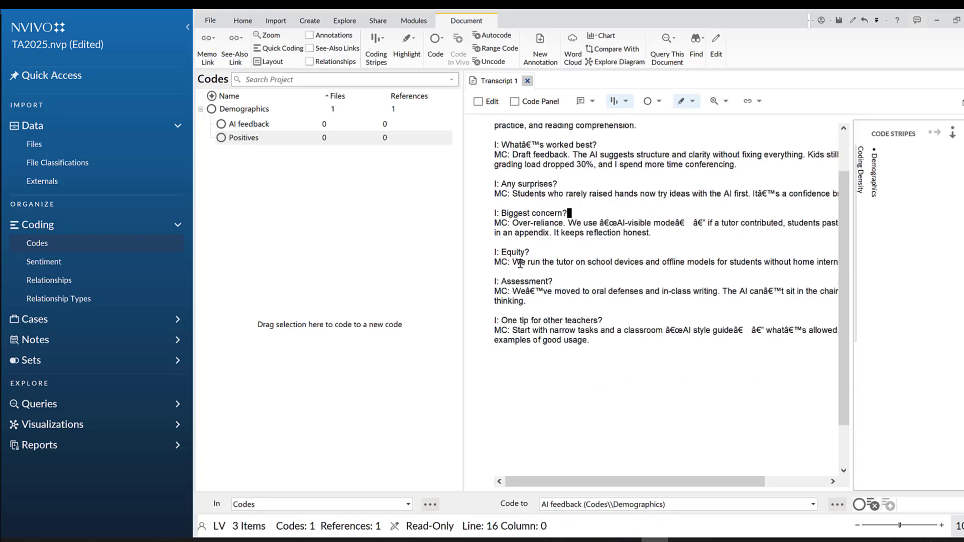
left_click_drag(513, 262, 575, 262)
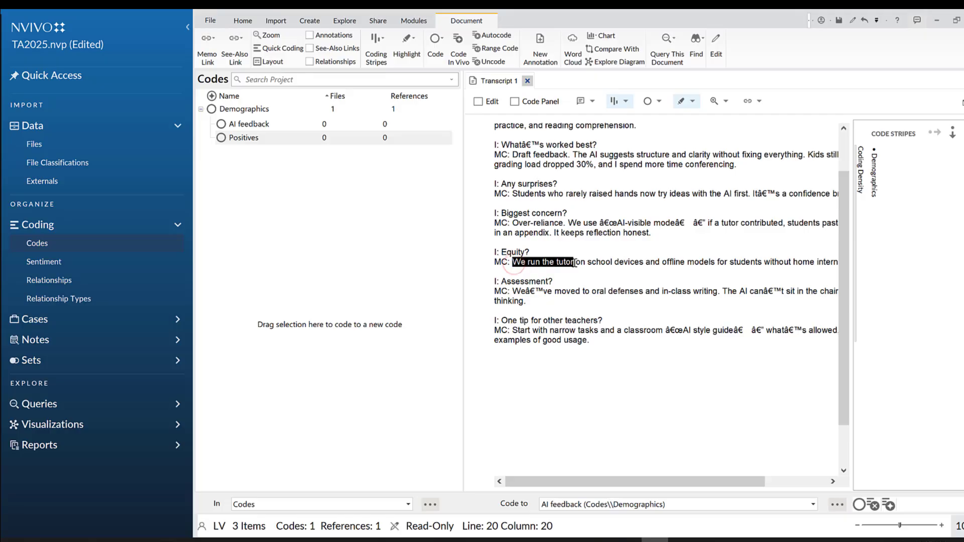
right_click(558, 263)
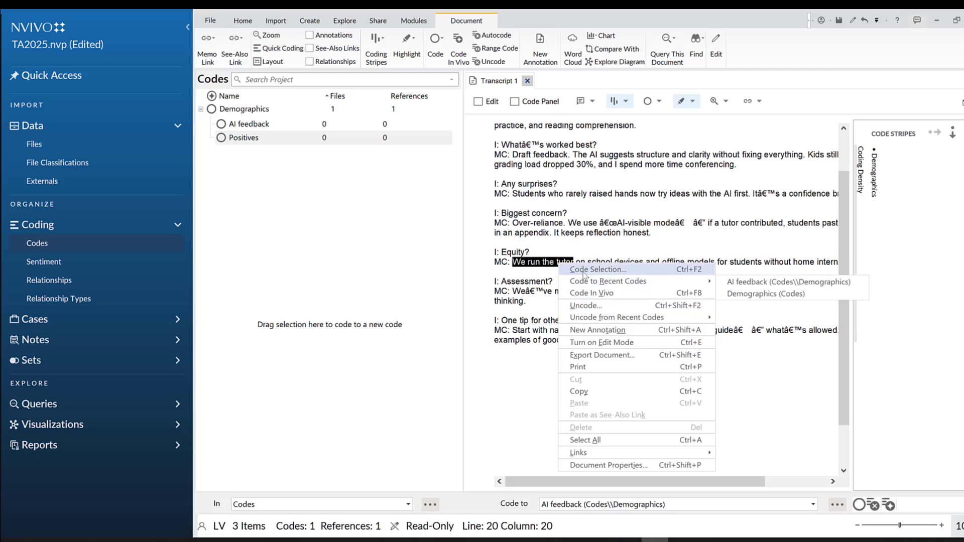
left_click(585, 269)
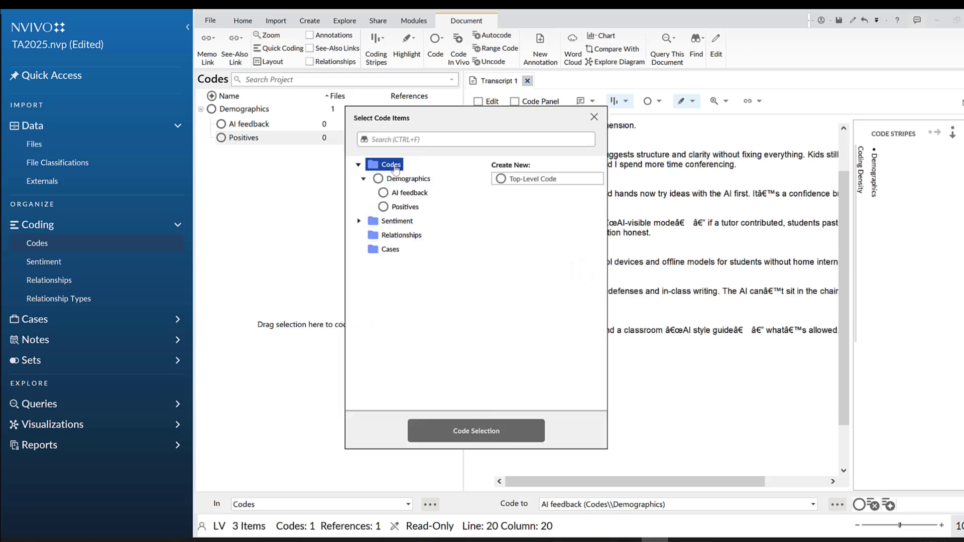
Create a child code under AI feedback and nest another child code beneath it, keeping the default names
left_click(409, 194)
left_click(549, 181)
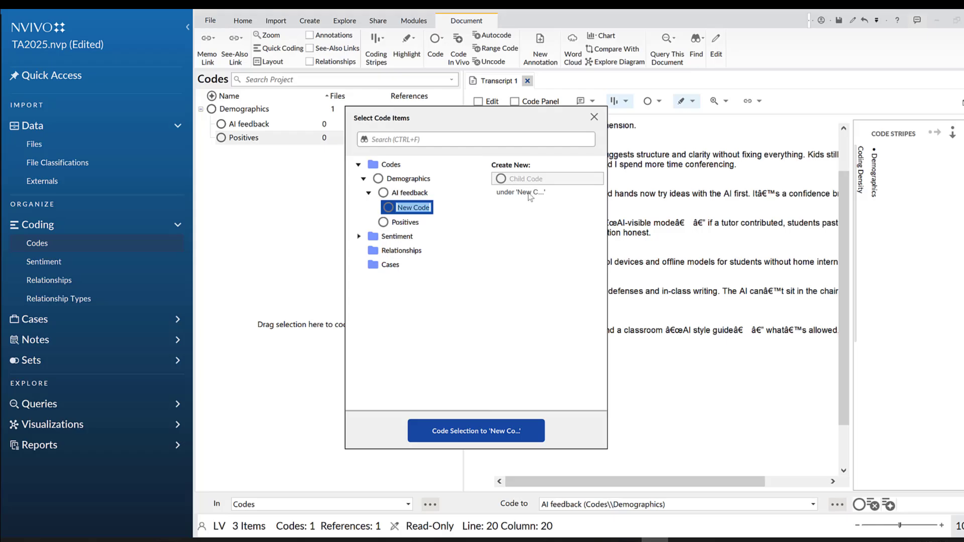
key("Return")
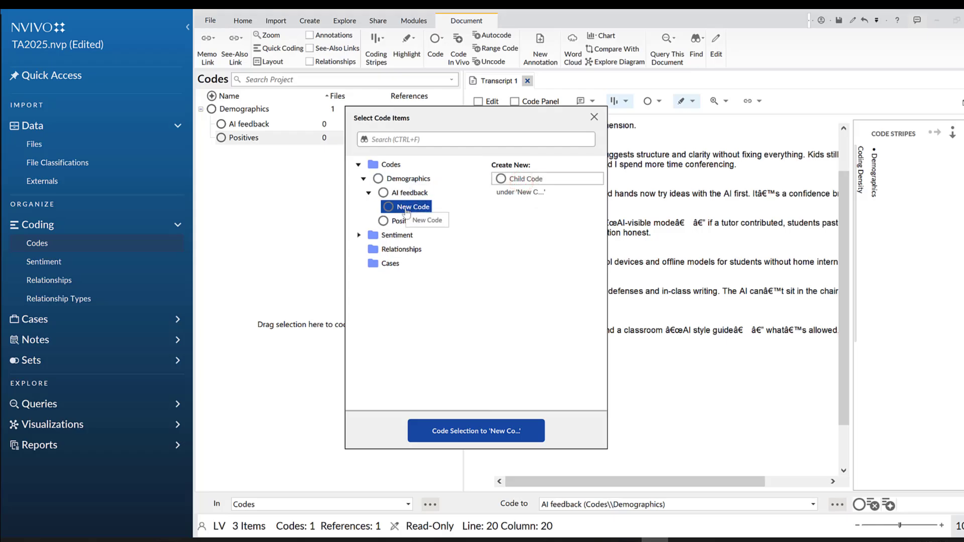
left_click(525, 179)
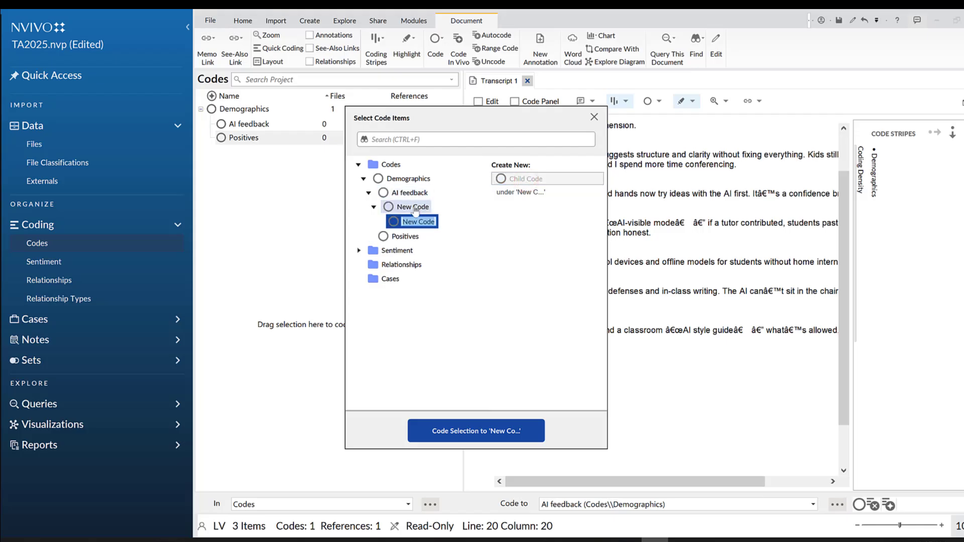
Delete the new code under AI feedback together with the code nested in it
left_click(407, 207)
right_click(406, 207)
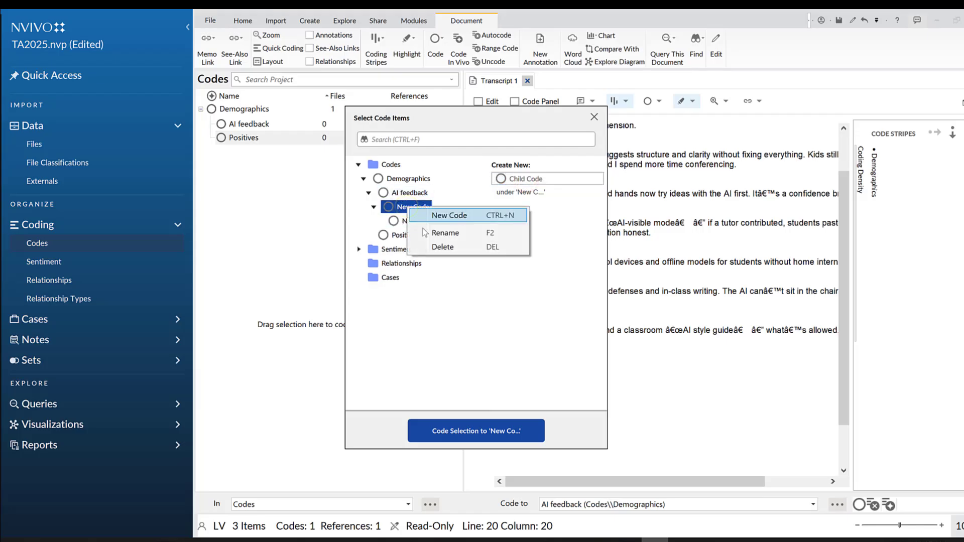
left_click(439, 246)
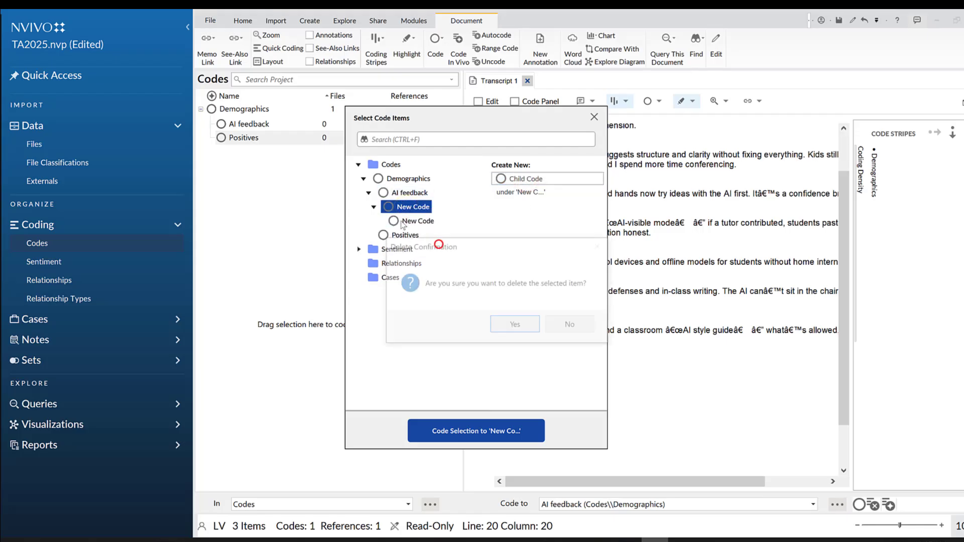
left_click(515, 324)
left_click(396, 196)
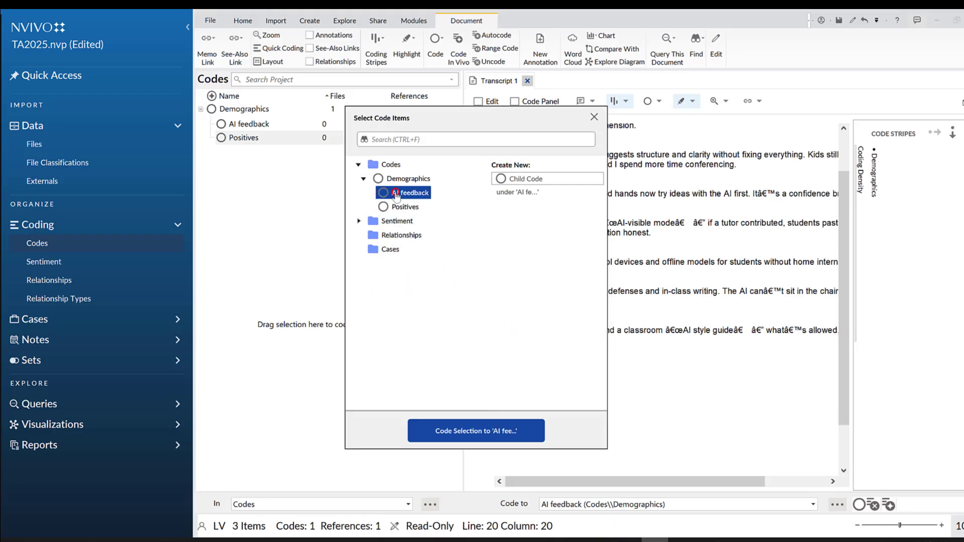
Rename the Demographics code to P1
left_click(398, 182)
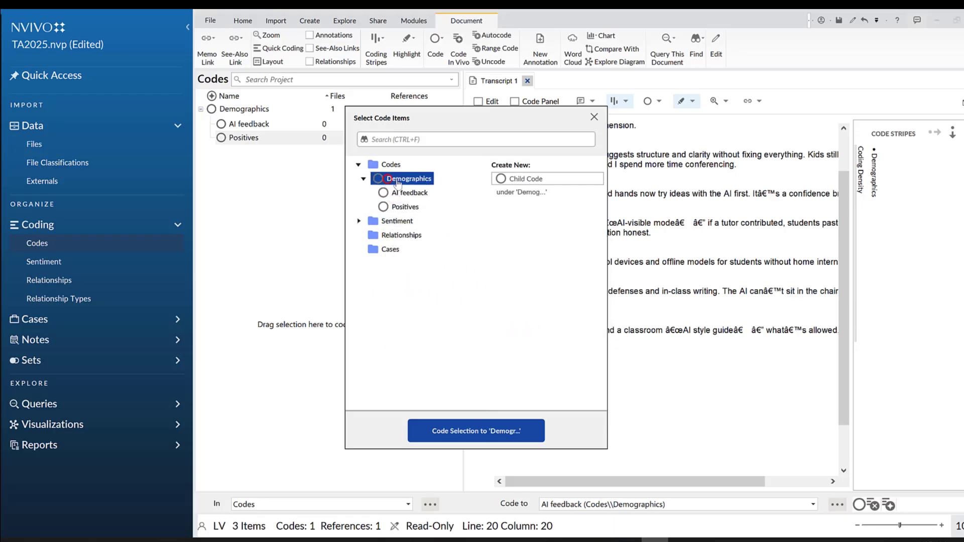
right_click(428, 183)
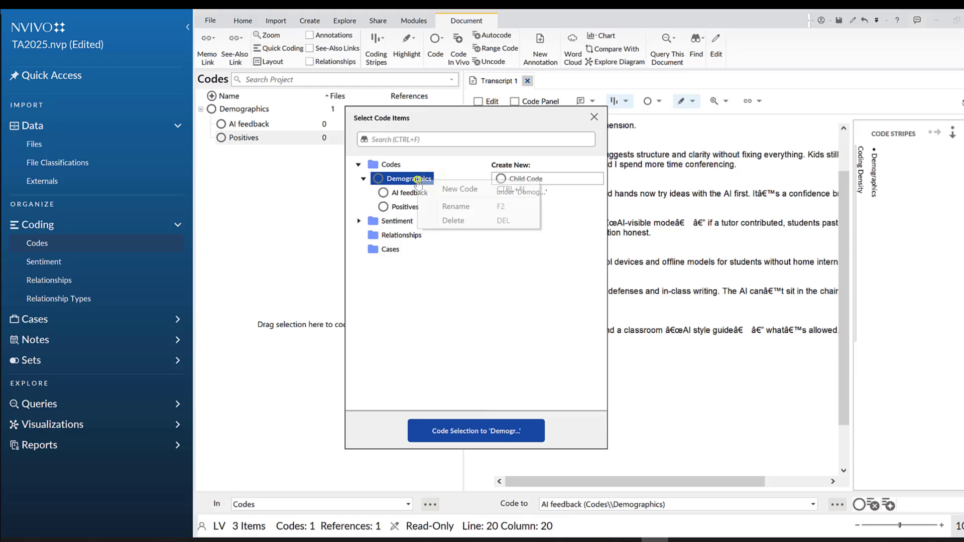
left_click(453, 206)
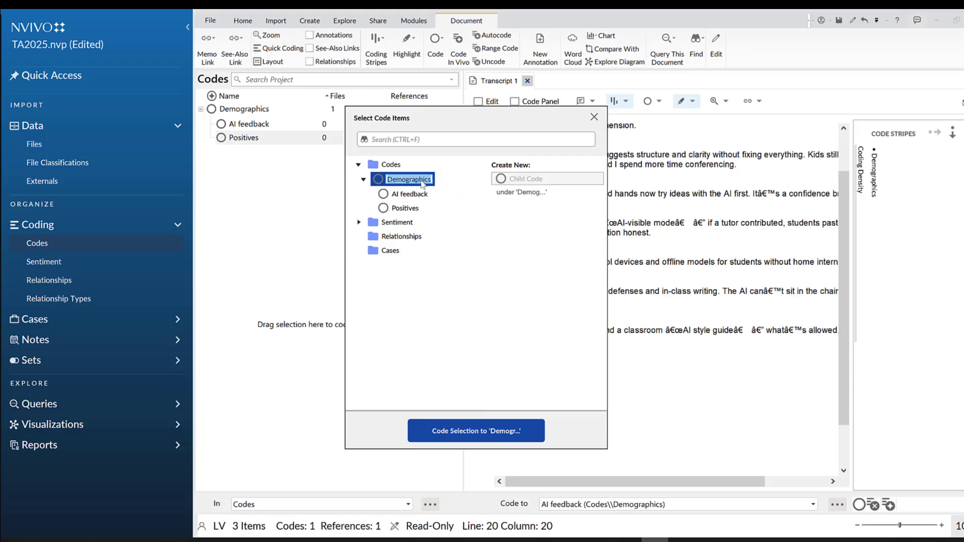
key("BackSpace")
type("P1")
key("Return")
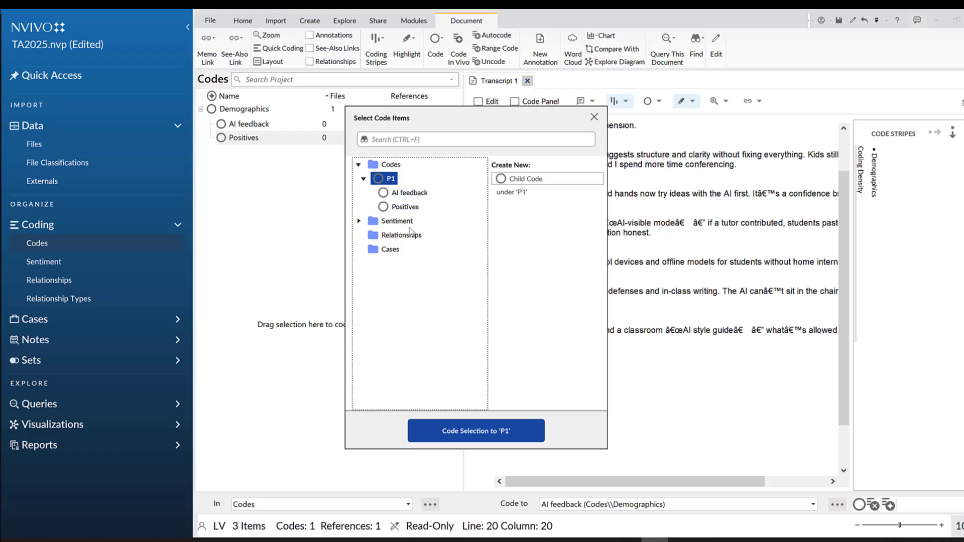
Examine the P1 codes and the Sentiment, Relationships and Cases folders, and close the dialog without coding the selection
left_click(396, 195)
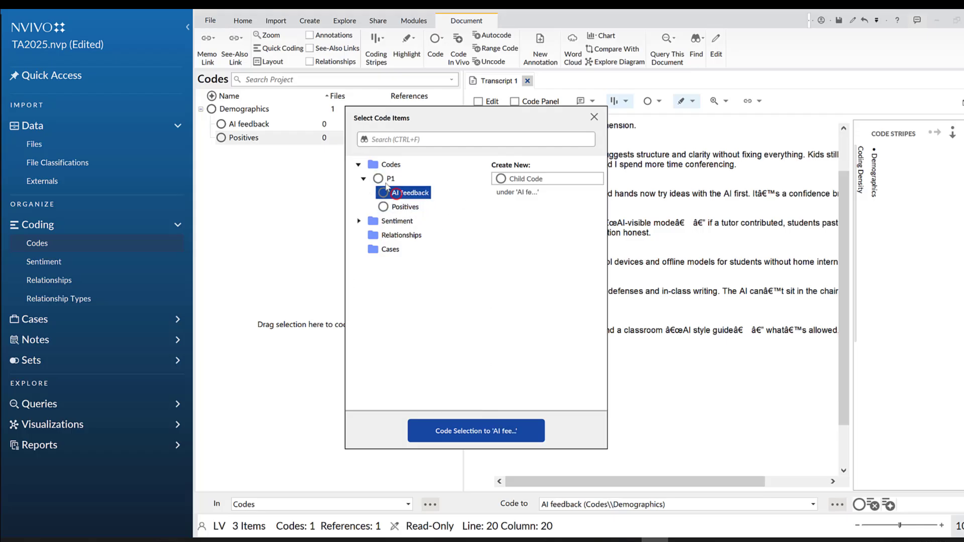
left_click(382, 179)
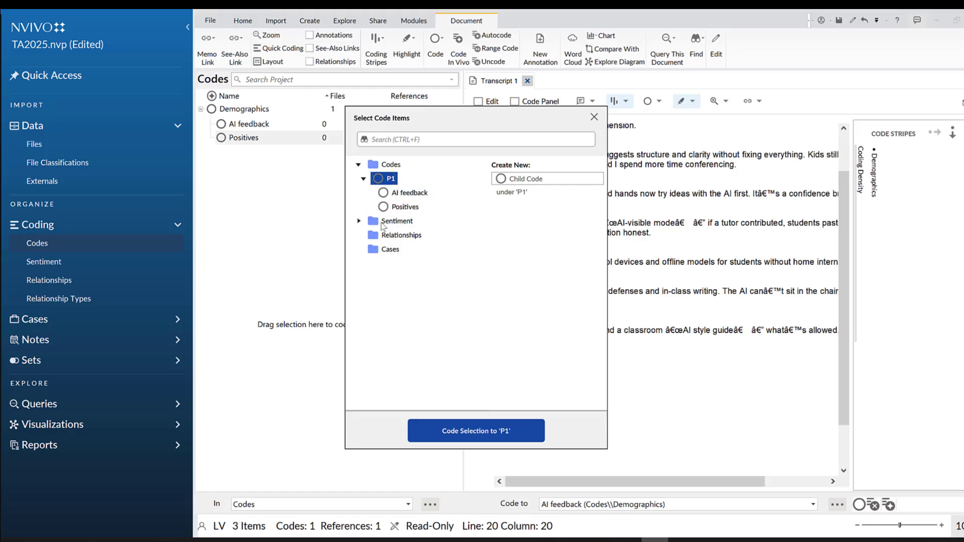
left_click(359, 221)
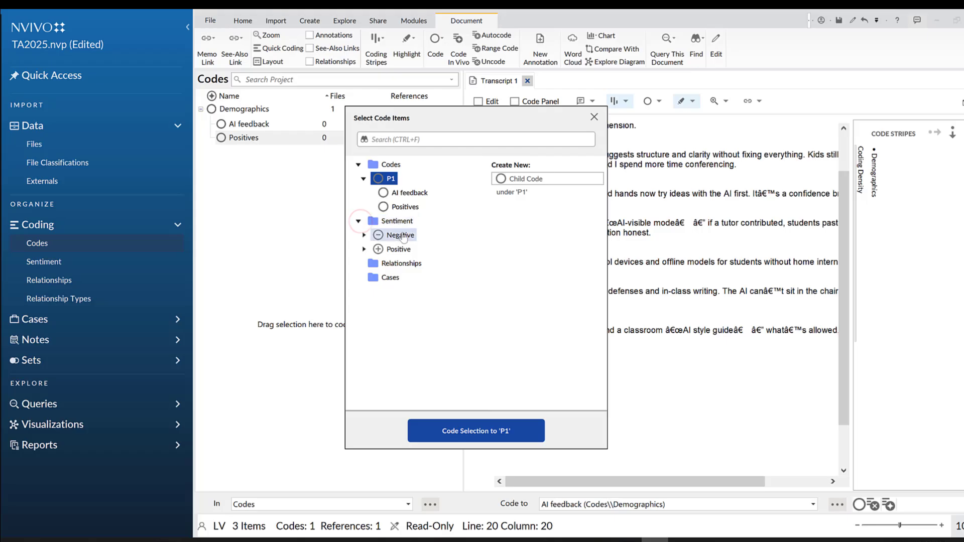
left_click(389, 265)
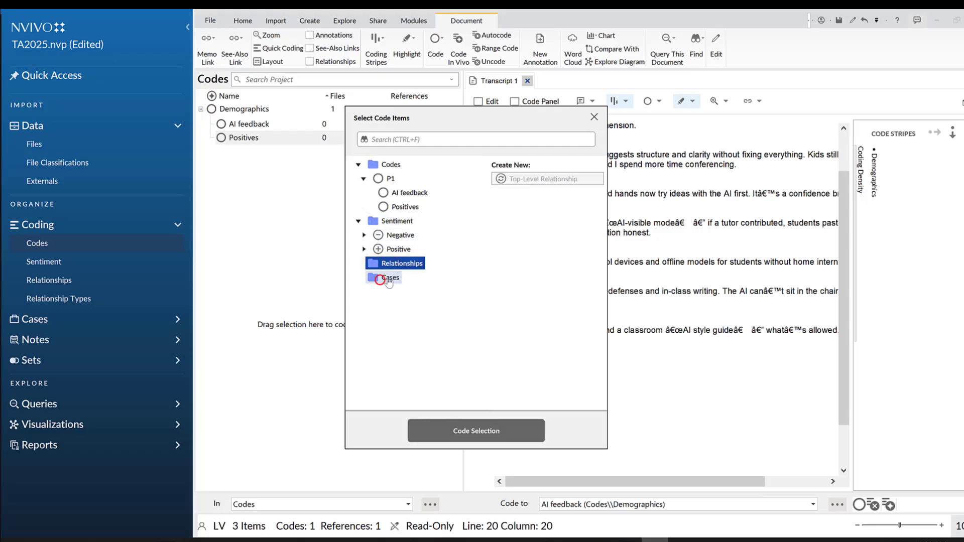
left_click(383, 279)
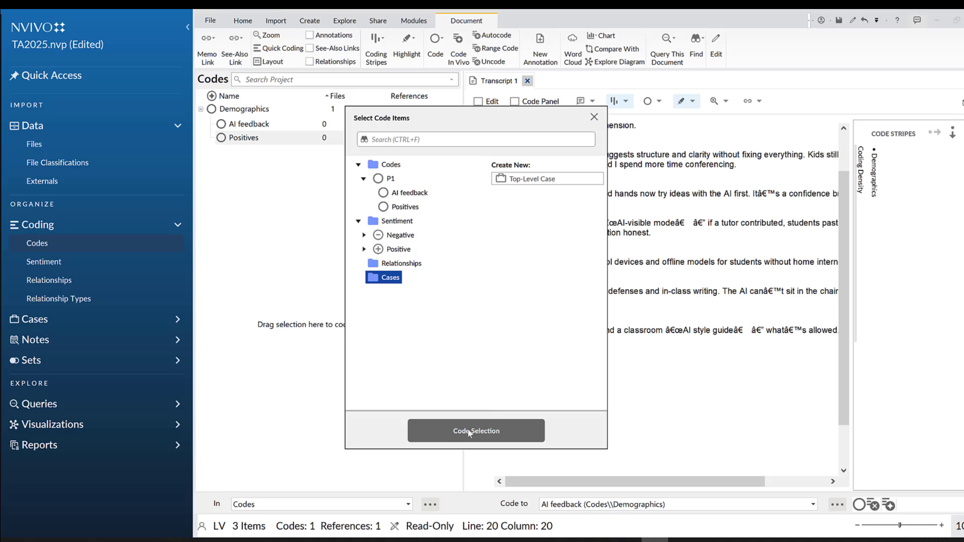
left_click(594, 116)
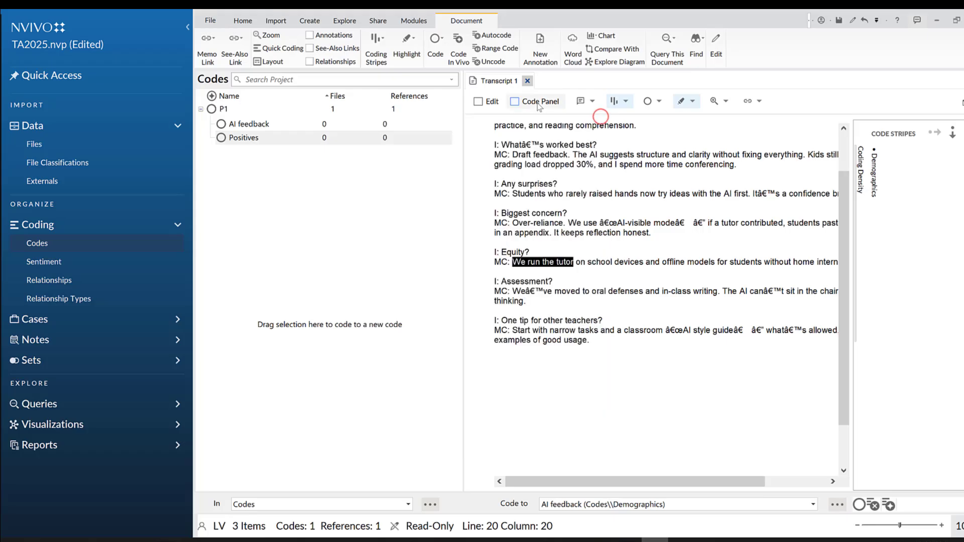
Enable editing of Transcript 1 and correct the garbled apostrophe in the question to read "What's worked best?"
left_click(478, 102)
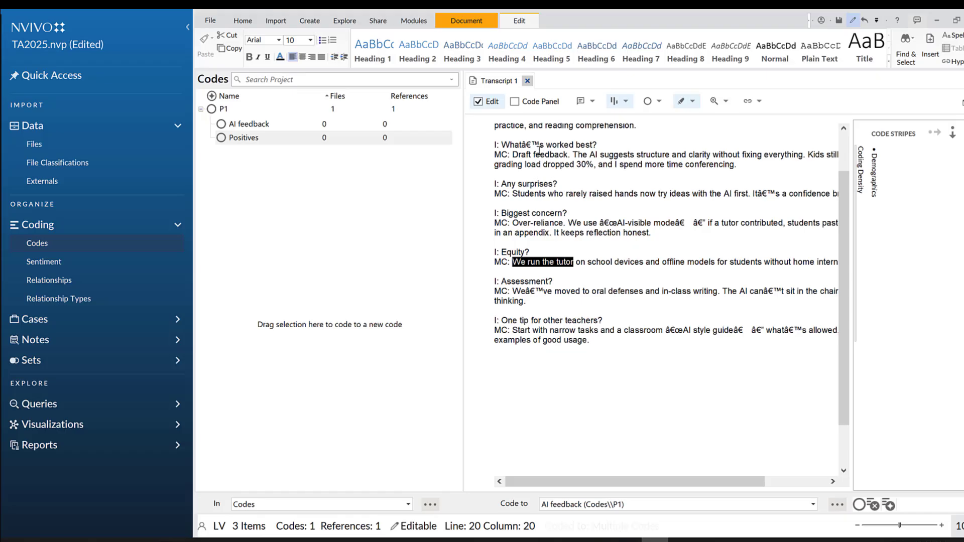
left_click_drag(543, 145, 520, 146)
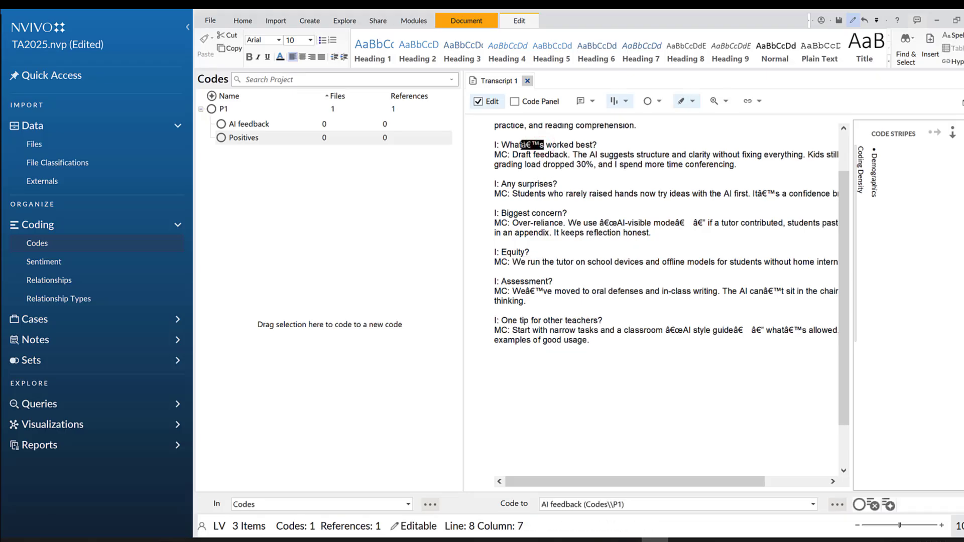
type("'s")
left_click(575, 230)
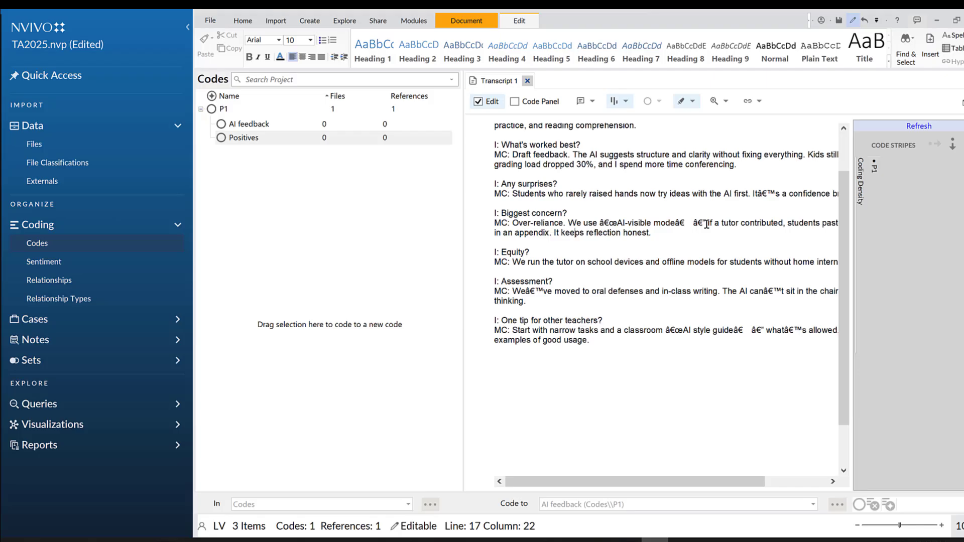
Clean up the garbled characters in the Biggest concern answer so the phrase reads "We use AI-visible modes if a tutor contributed"
left_click_drag(705, 224, 676, 225)
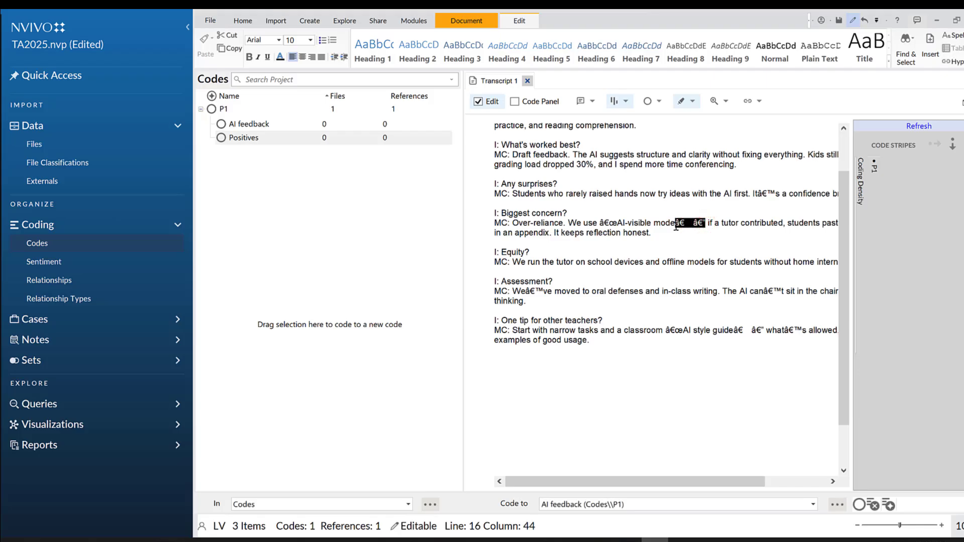
key("Delete")
type("s")
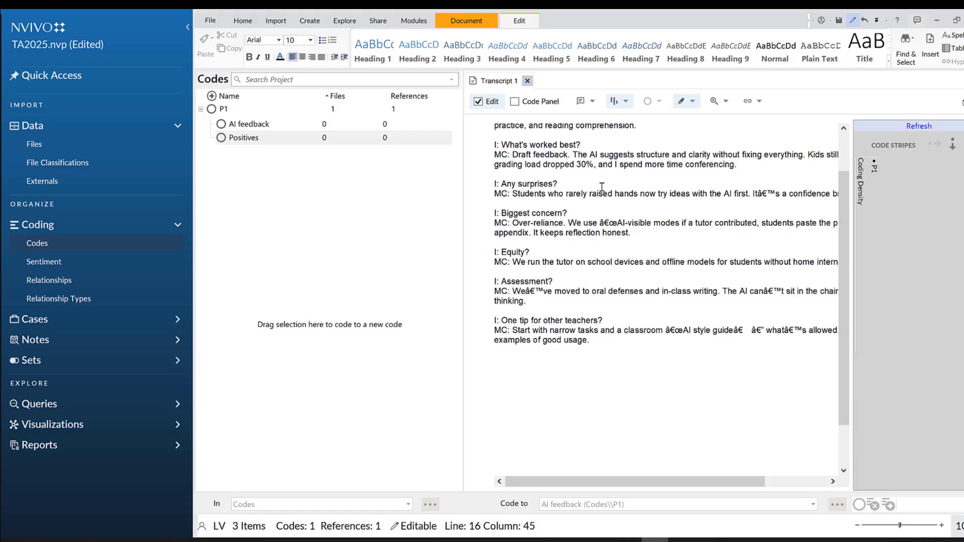
left_click_drag(619, 222, 598, 222)
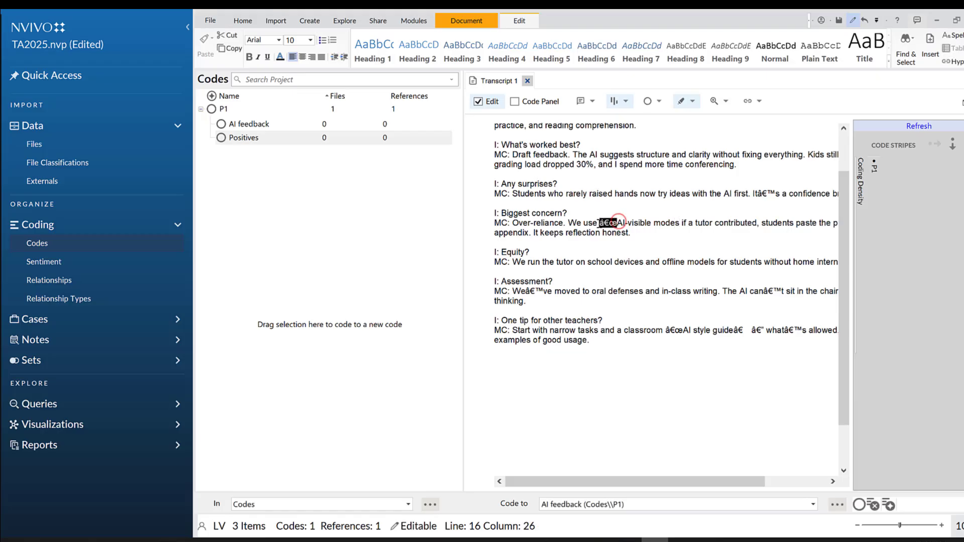
key("BackSpace")
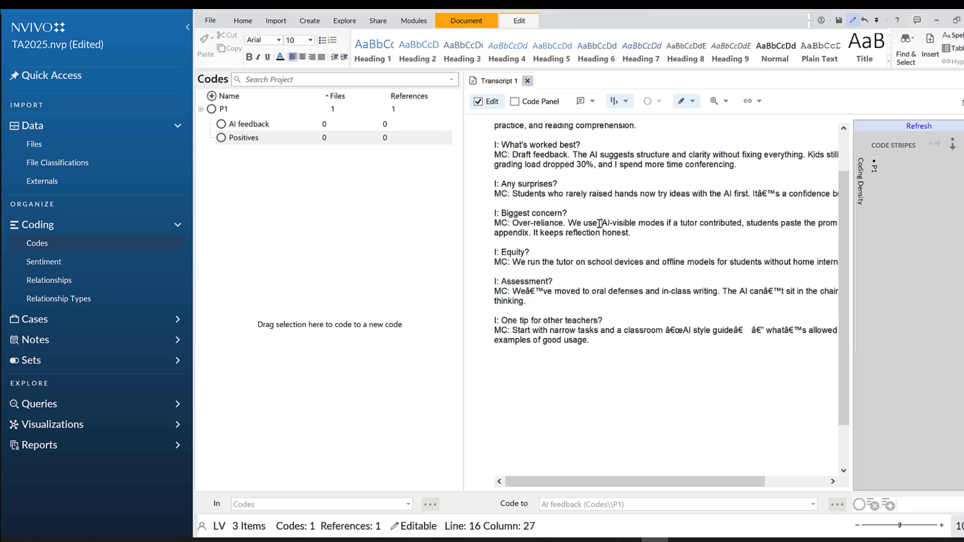
key("BackSpace")
Show the Code Panel beside Transcript 1
scroll(567, 265, "down", 2)
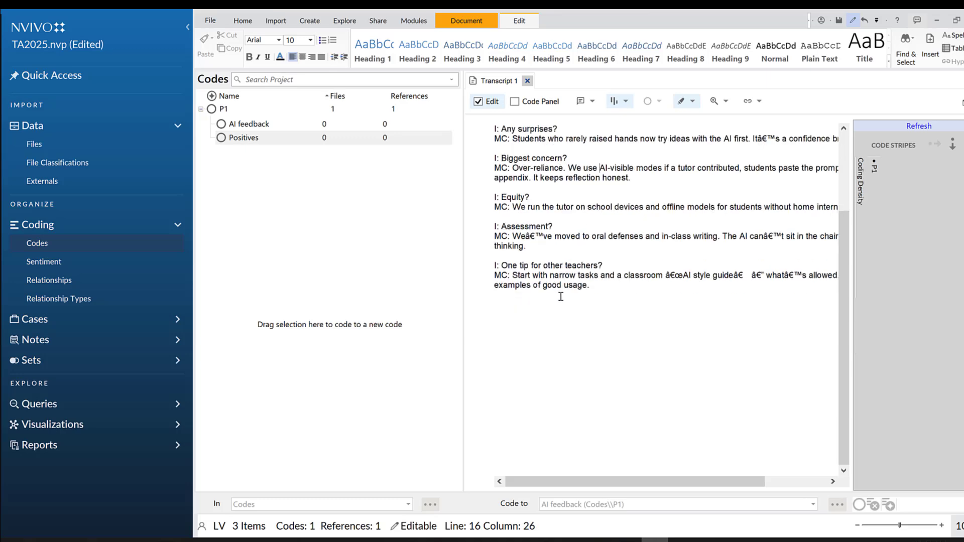
scroll(584, 234, "up", 5)
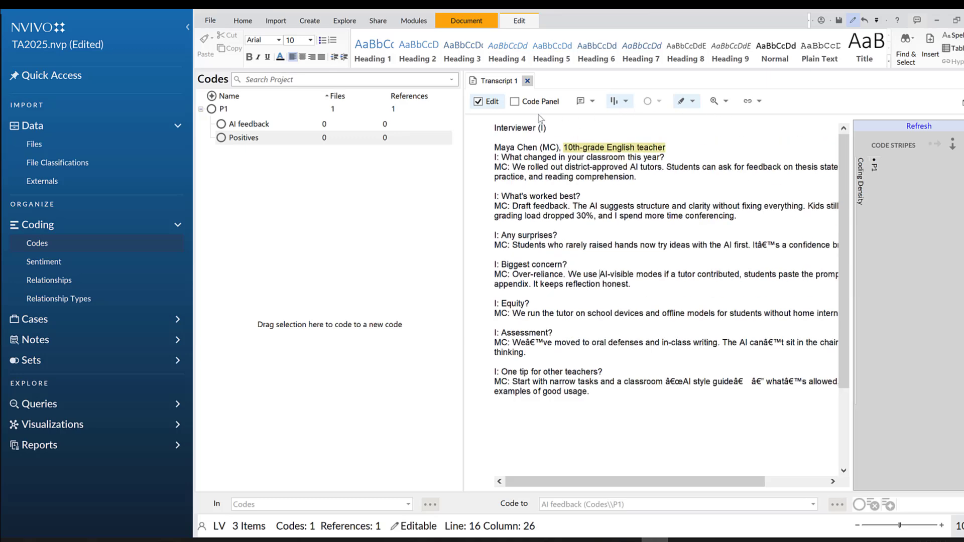
left_click(517, 102)
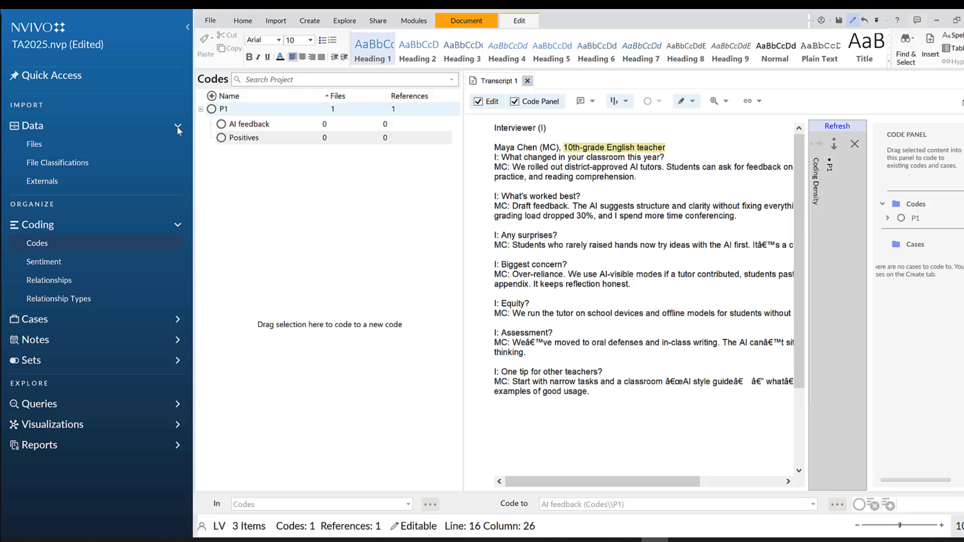
Generate a word cloud visualization of Transcript 1 from the project's Files list
left_click(54, 144)
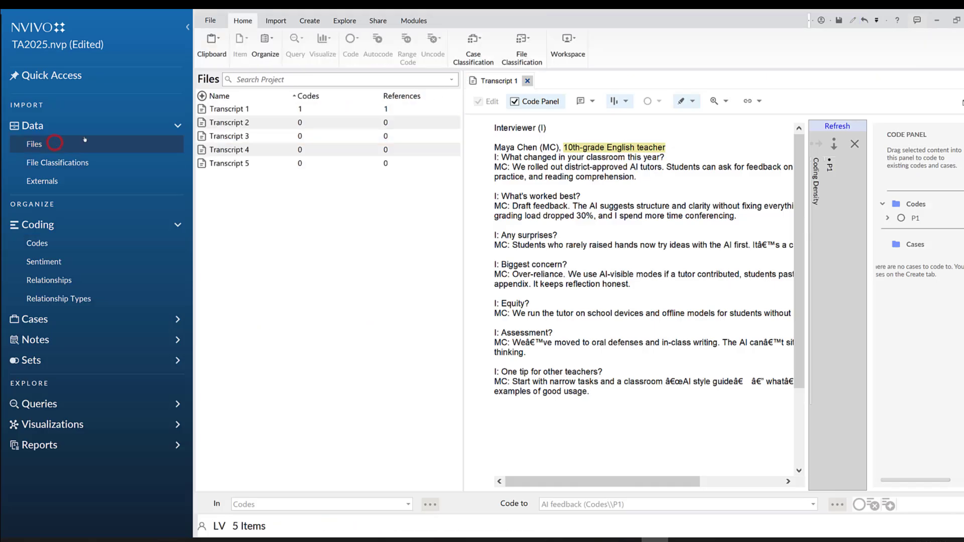
left_click(265, 109)
right_click(271, 111)
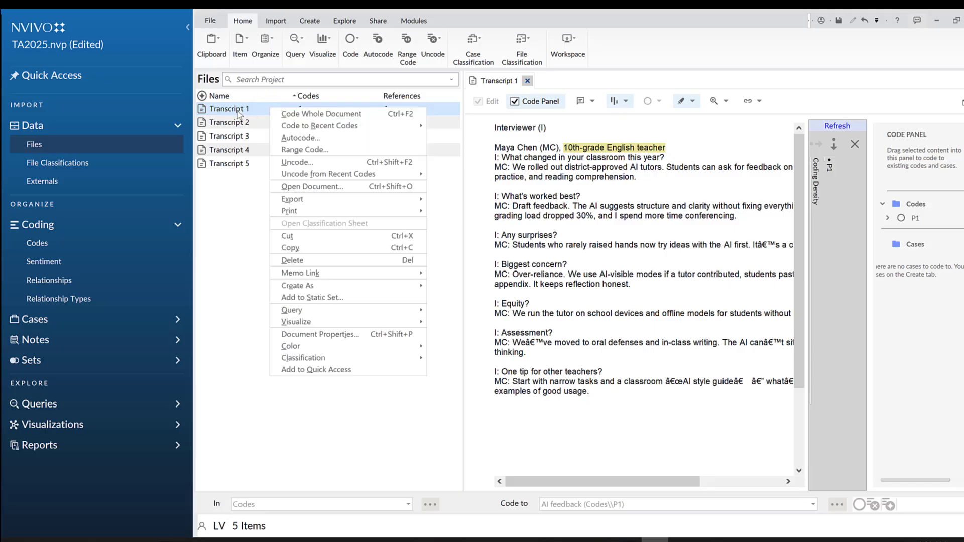
mouse_move(286, 124)
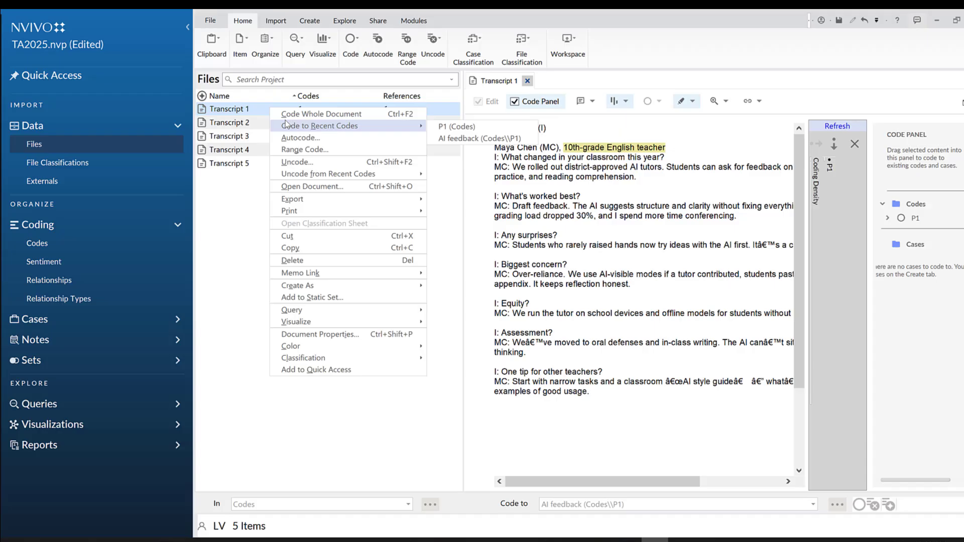
mouse_move(346, 324)
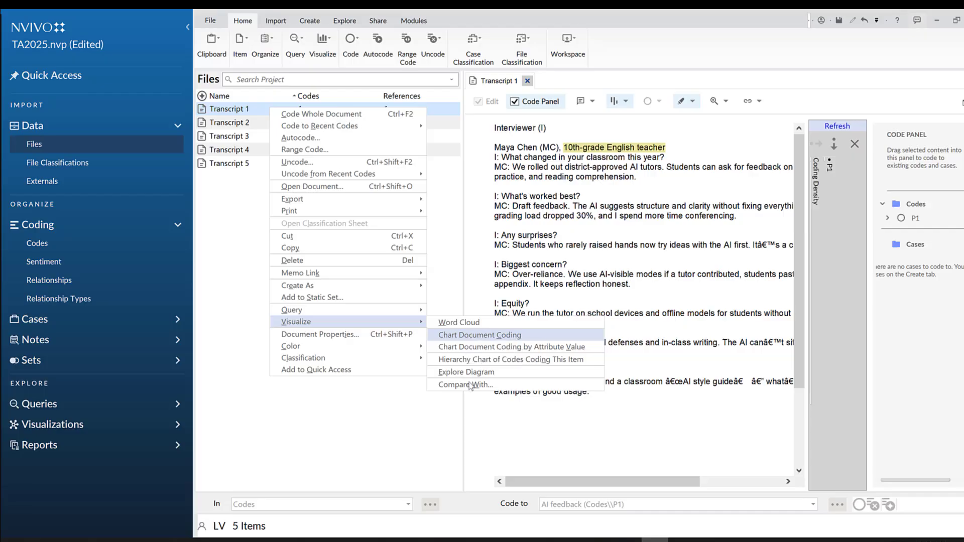
left_click(457, 324)
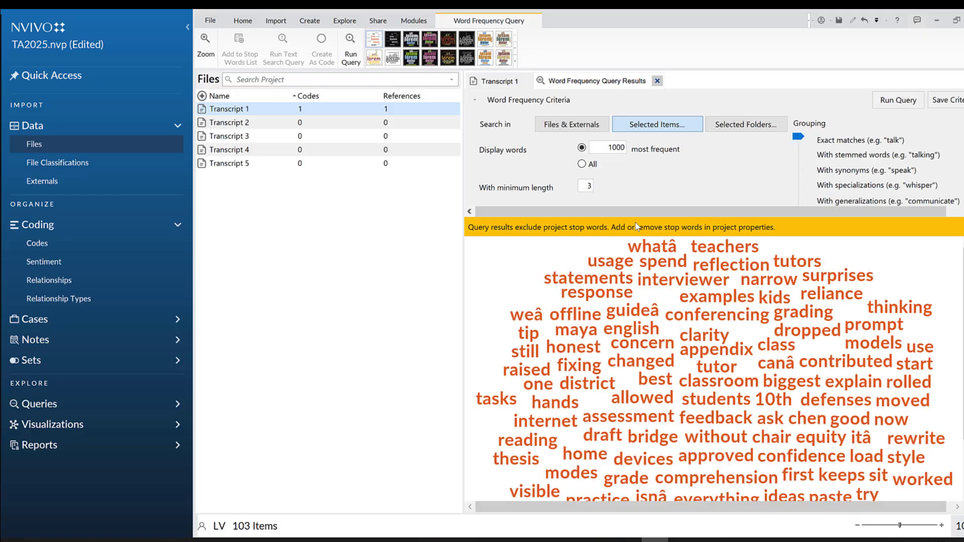
Limit the Transcript 1 word cloud to the 10 most frequent words and rerun the word frequency query
scroll(790, 300, "down", 2)
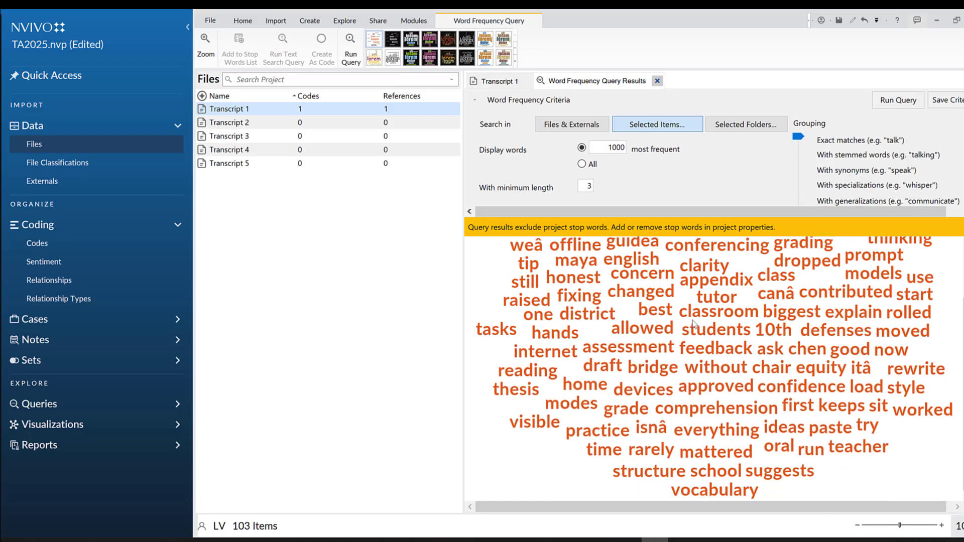
scroll(694, 324, "up", 2)
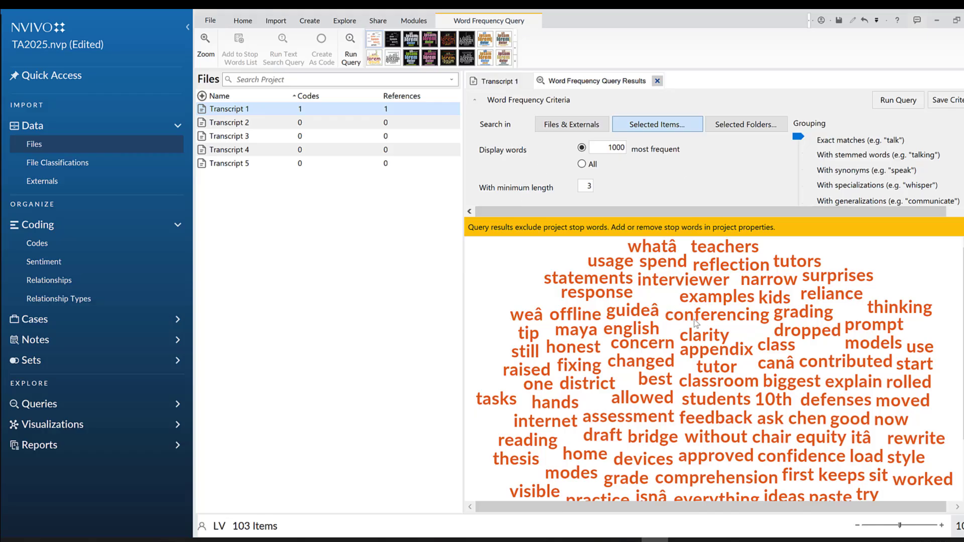
scroll(718, 330, "down", 2)
scroll(673, 309, "up", 2)
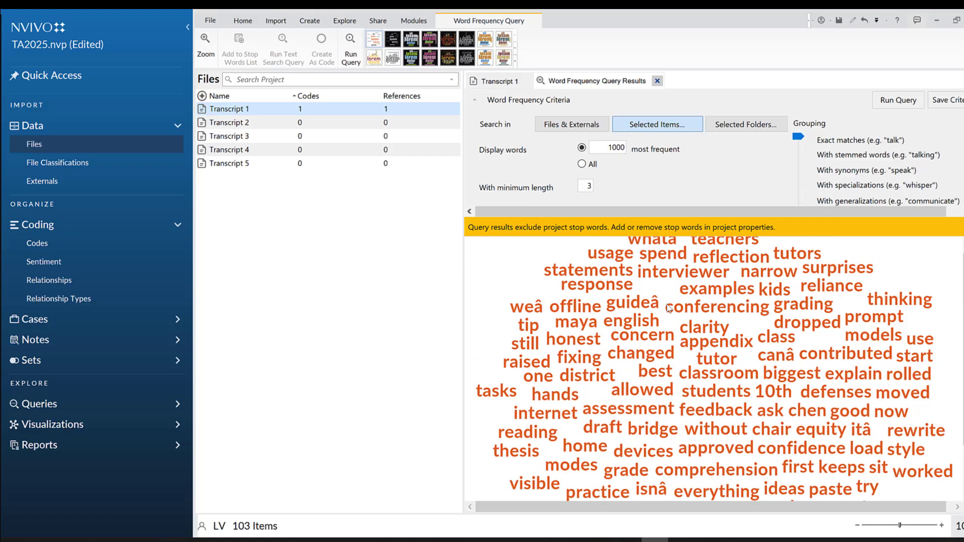
scroll(723, 316, "down", 2)
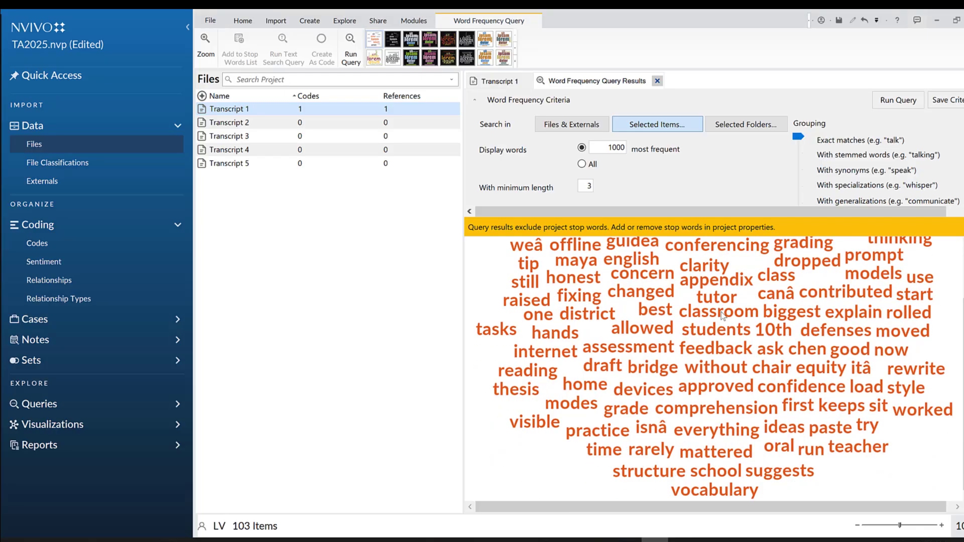
scroll(722, 315, "up", 1)
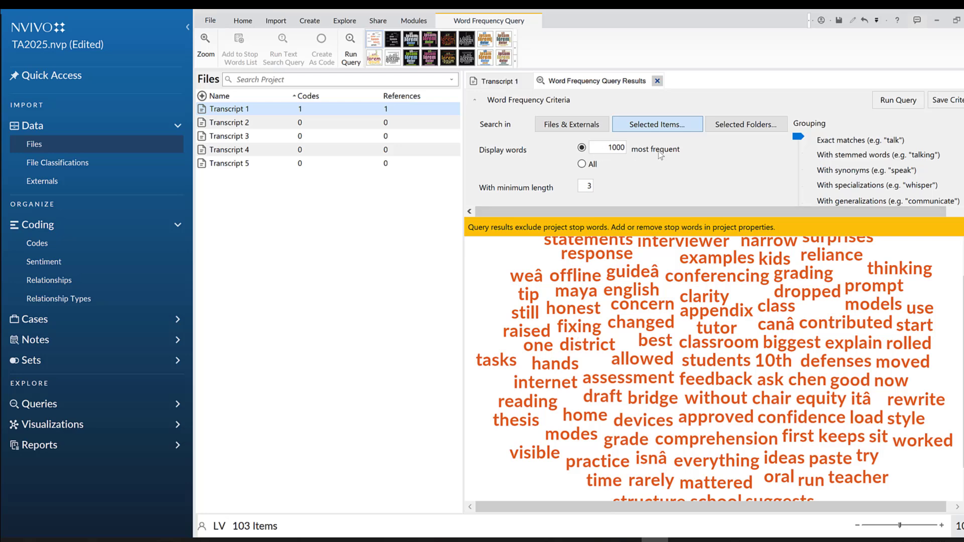
double_click(617, 147)
type("1")
left_click(656, 180)
left_click(906, 104)
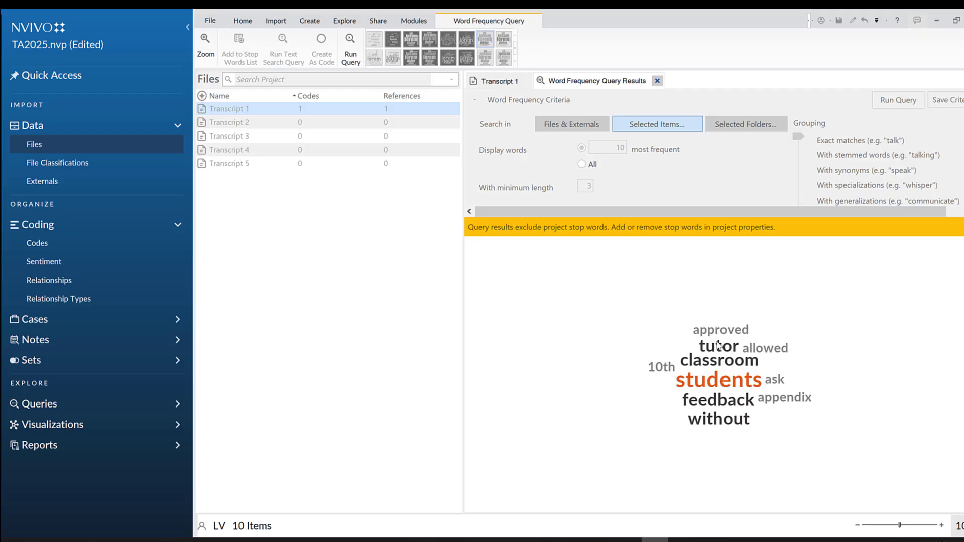
Export the word cloud to the Desktop as a PNG file named "wc"
right_click(619, 355)
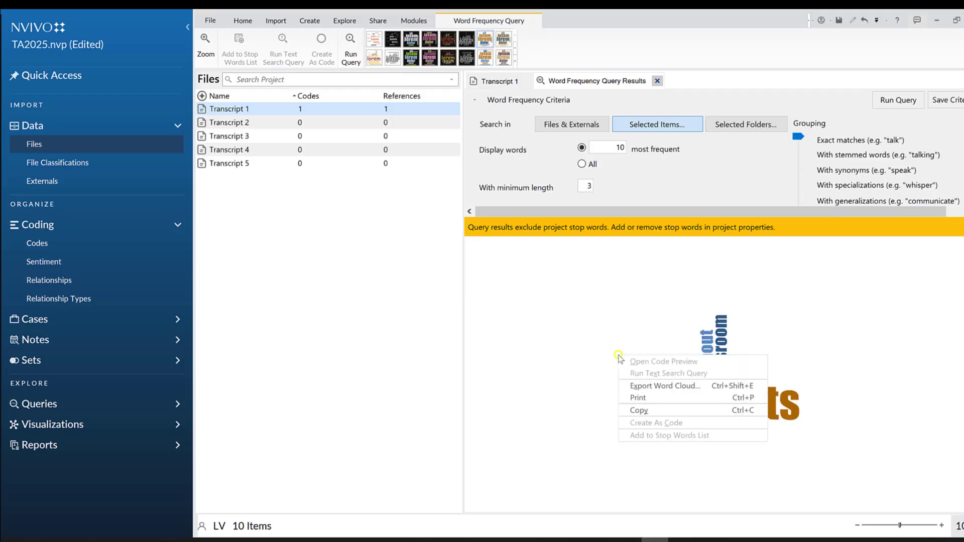
left_click(644, 387)
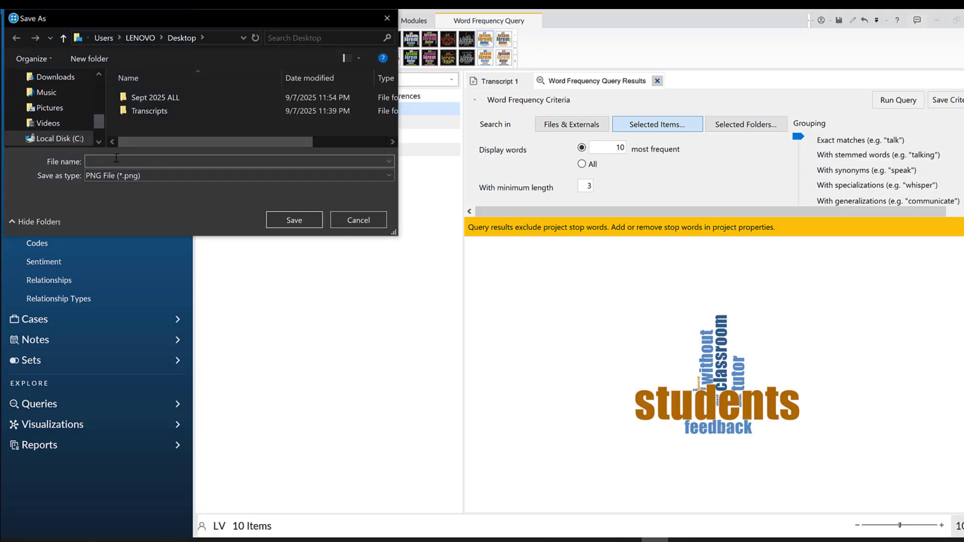
type("wc1")
key("Return")
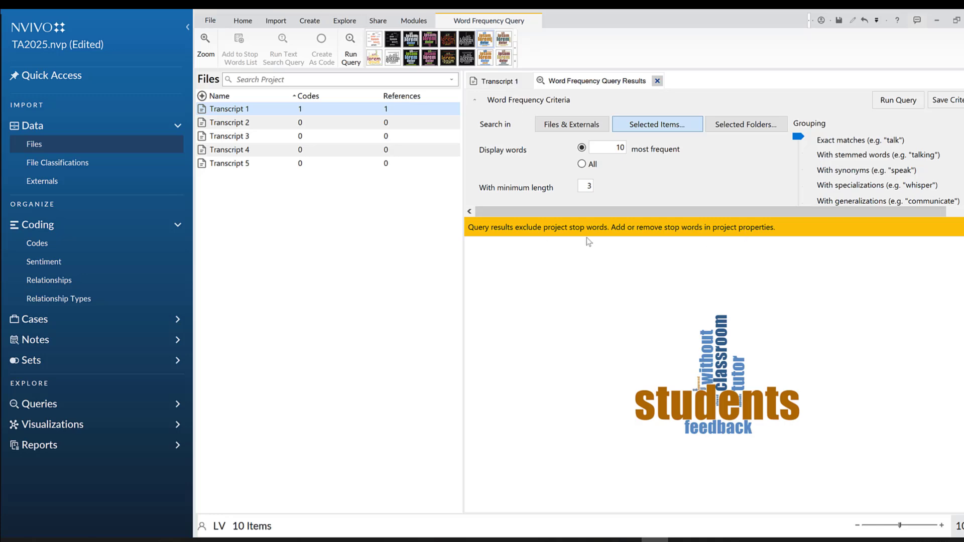
Read the File Classifications description and examine the P1 code and its child code AI feedback in the project's Codes list
left_click(67, 166)
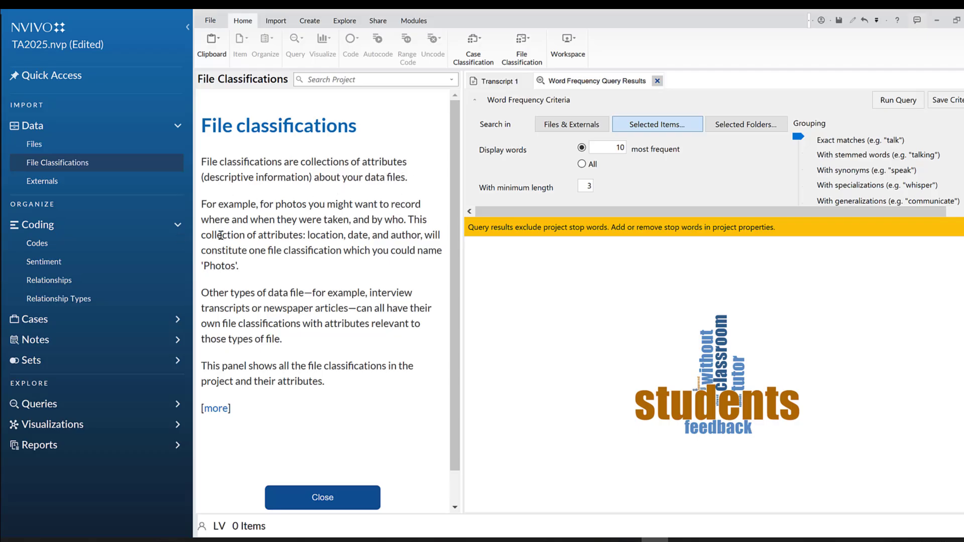
scroll(397, 217, "down", 1)
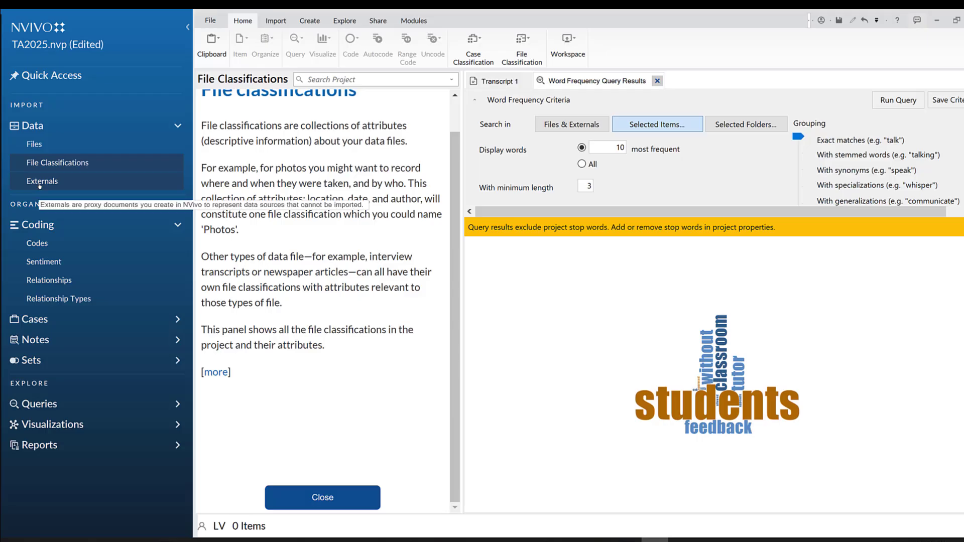
left_click(37, 243)
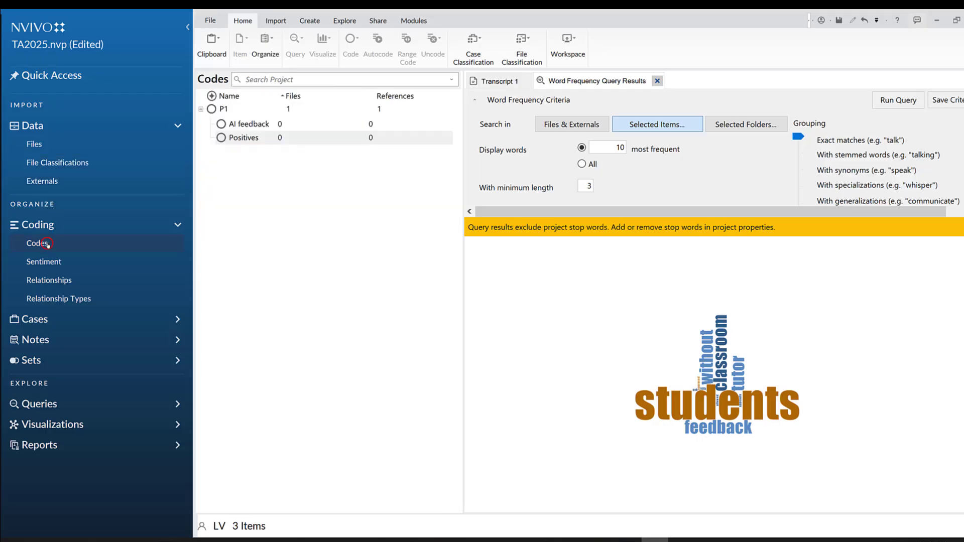
left_click(207, 110)
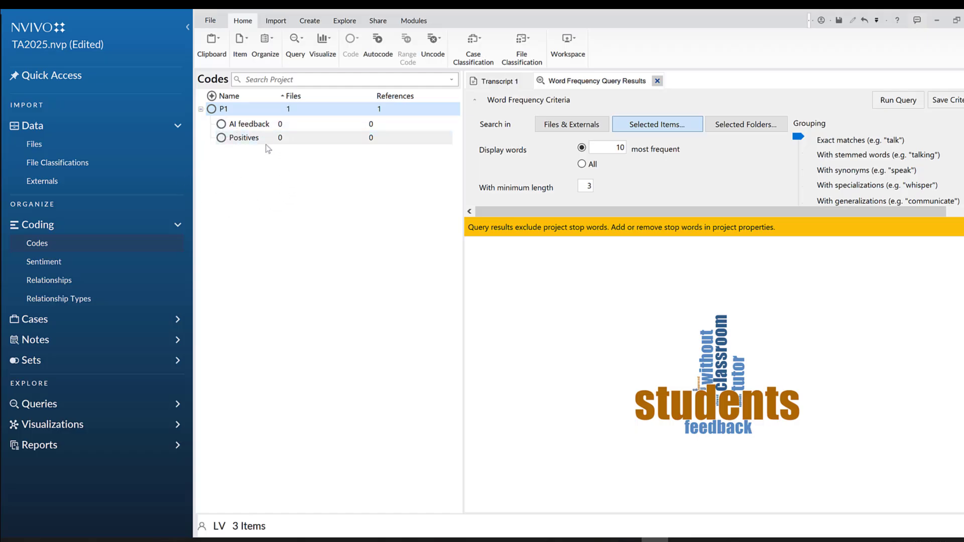
left_click(254, 125)
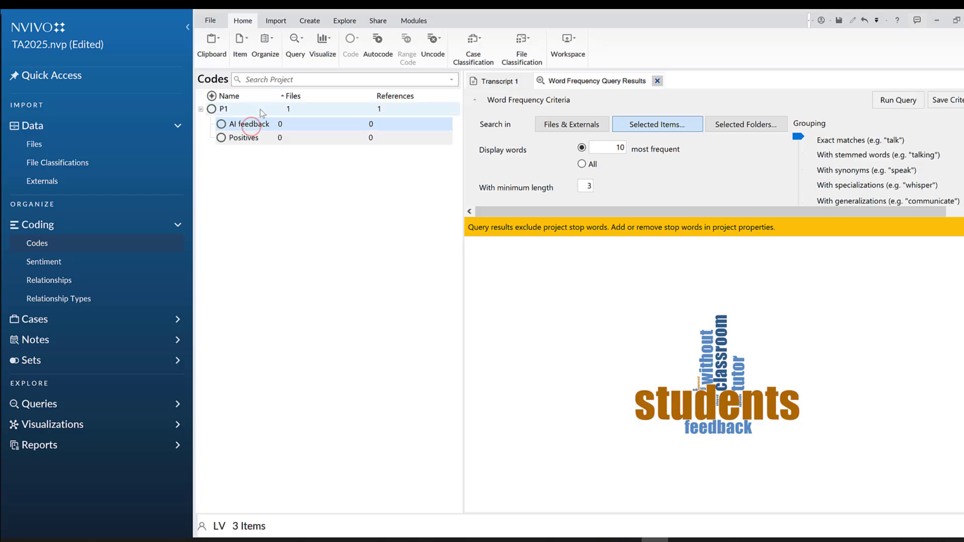
left_click(260, 110)
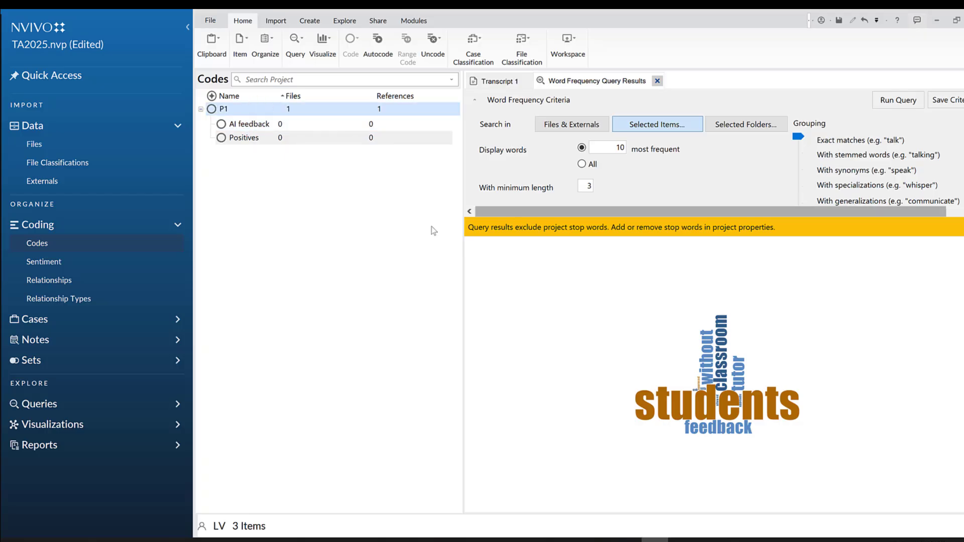